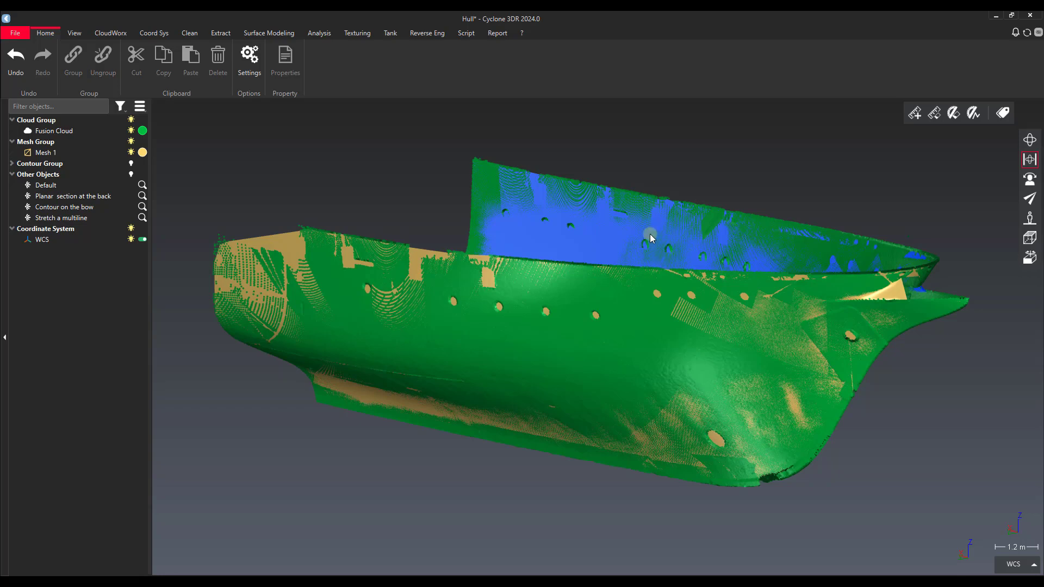
# Step: Hide the Fusion Cloud so that the hull's Mesh 1 can be viewed on its own
pyautogui.moveTo(651, 234); pyautogui.dragTo(431, 194)
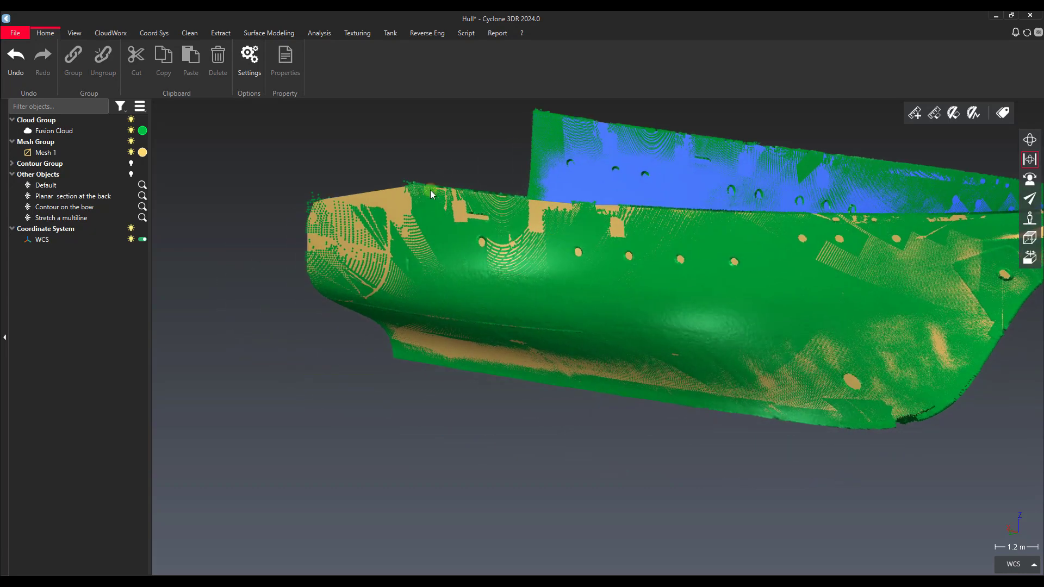
pyautogui.click(400, 197)
pyautogui.click(492, 243)
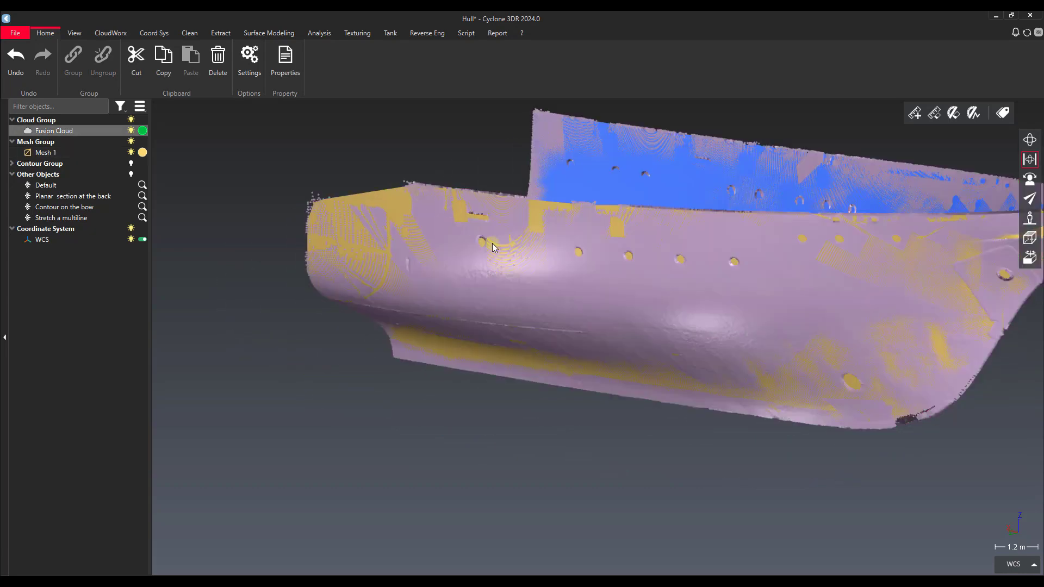
pyautogui.moveTo(492, 243); pyautogui.dragTo(204, 162)
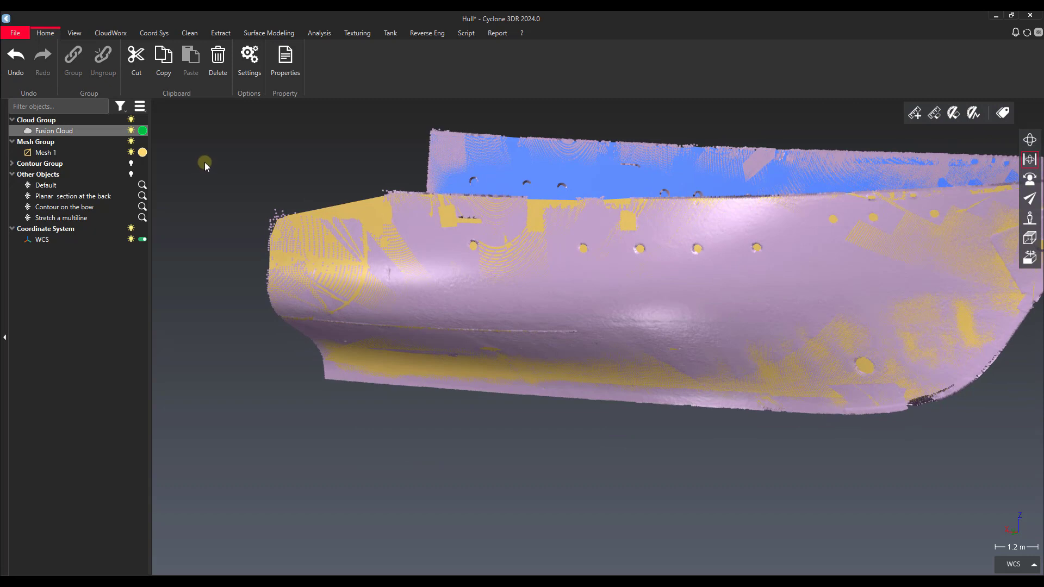
pyautogui.click(131, 131)
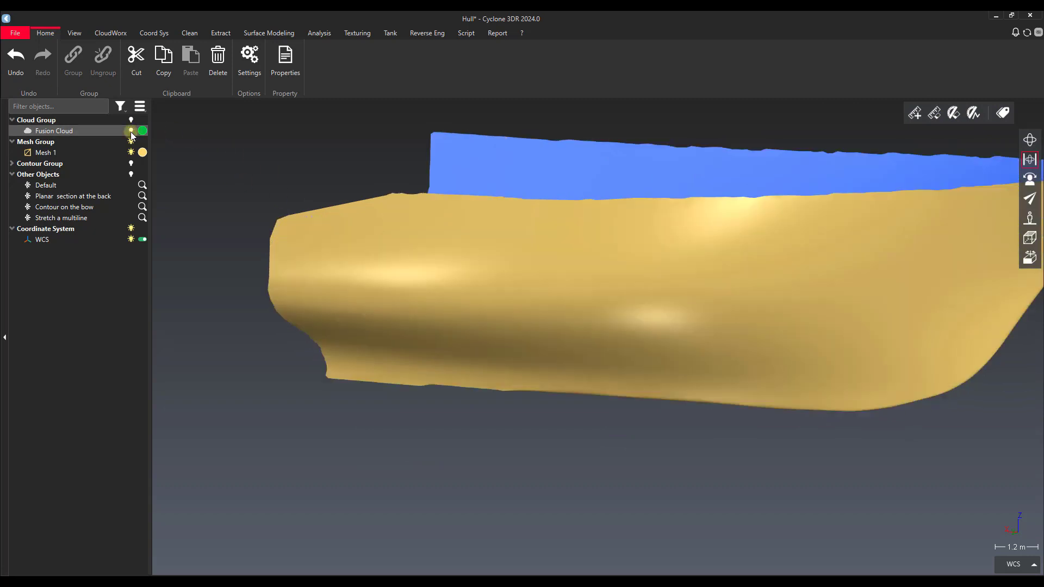
pyautogui.click(454, 243)
pyautogui.moveTo(540, 272); pyautogui.dragTo(534, 311)
pyautogui.click(659, 129)
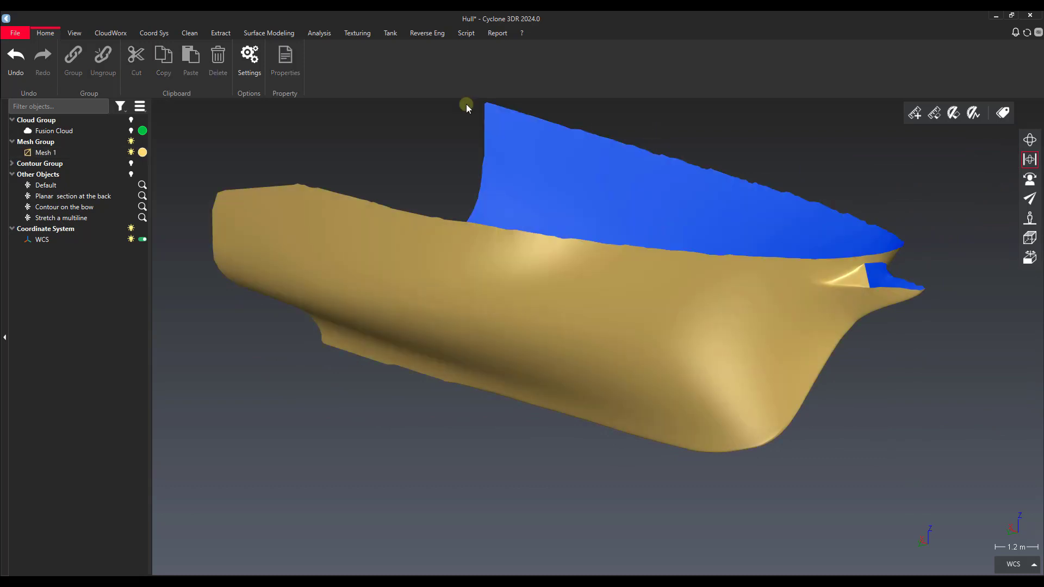
# Step: Examine the hull mesh from several angles and review the available Points, Cloud, Mesh and Section inspection commands
pyautogui.click(319, 32)
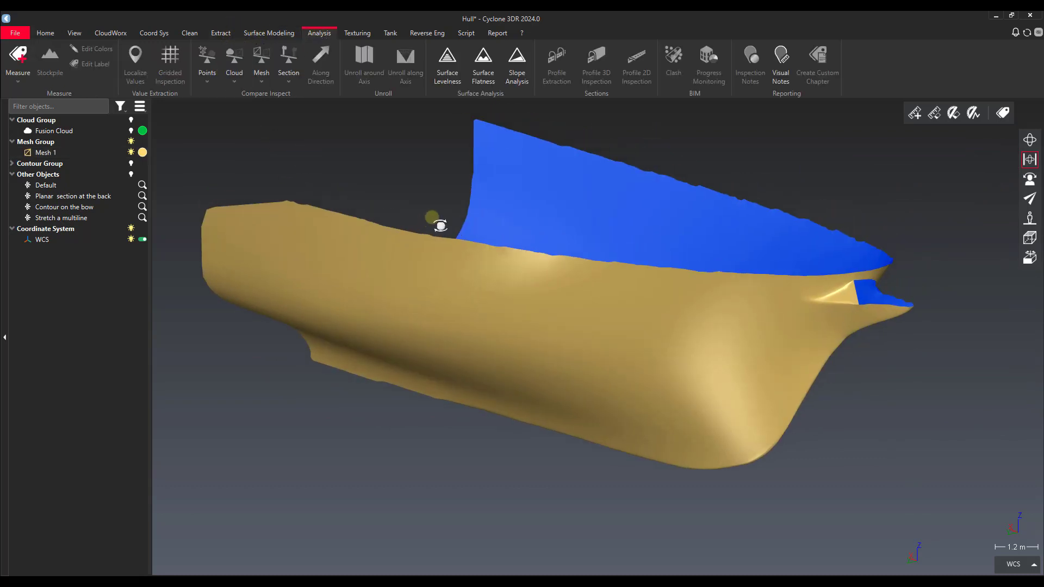
pyautogui.moveTo(441, 225); pyautogui.dragTo(464, 195)
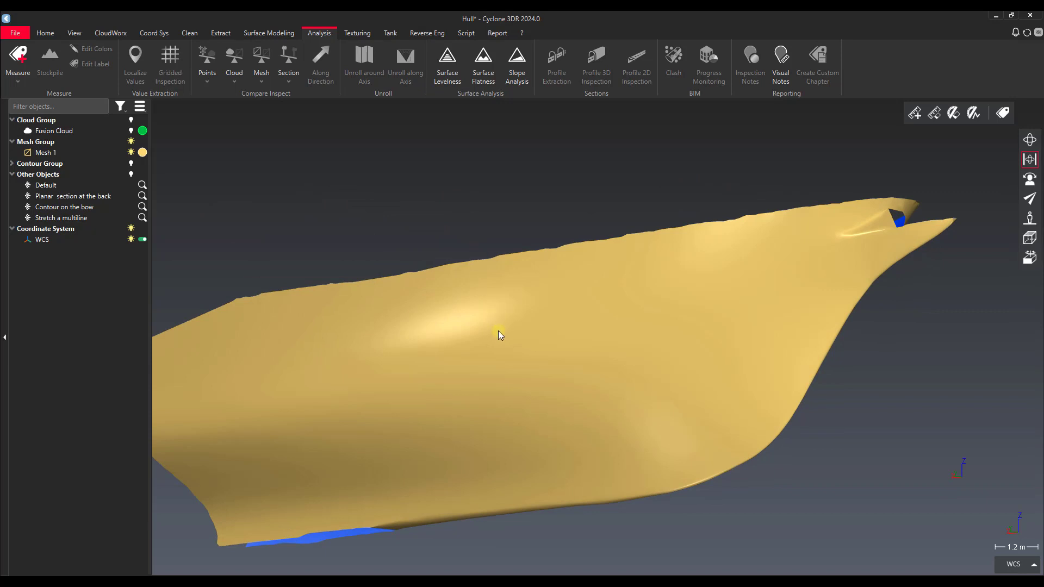
pyautogui.moveTo(498, 331); pyautogui.dragTo(447, 364)
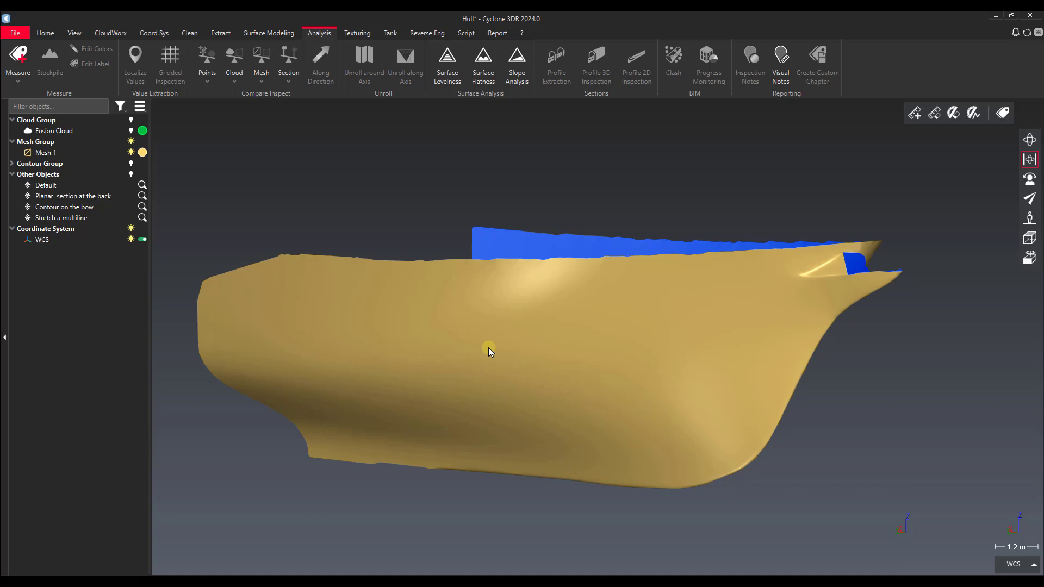
pyautogui.moveTo(483, 314); pyautogui.dragTo(459, 325)
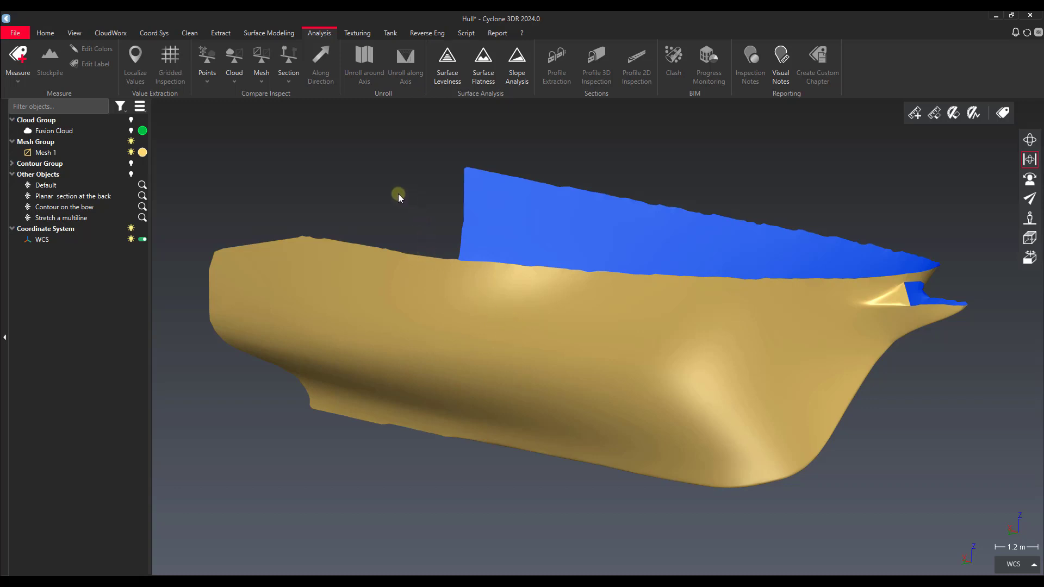
pyautogui.click(243, 78)
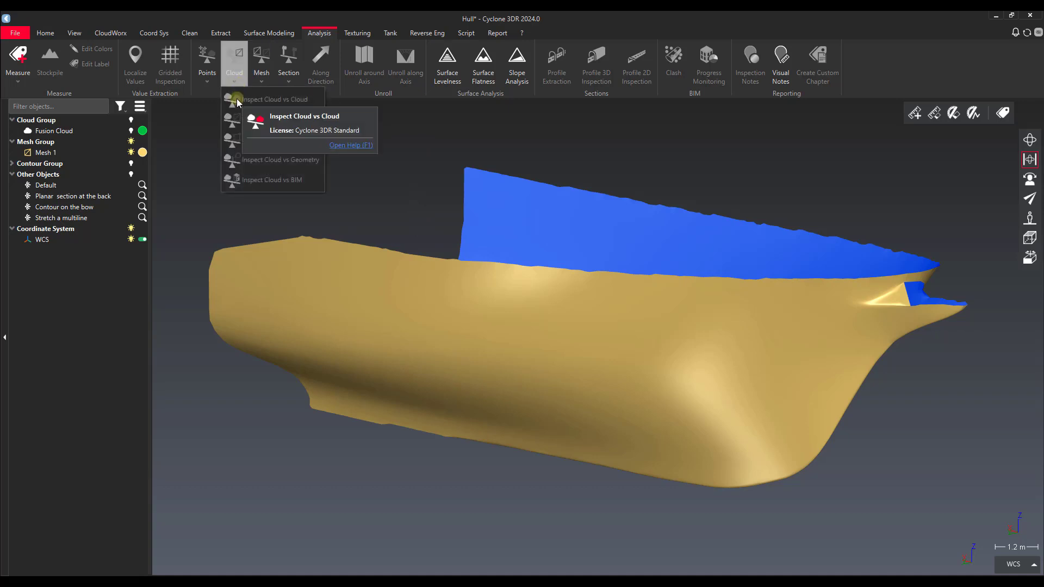
pyautogui.click(262, 66)
pyautogui.click(209, 84)
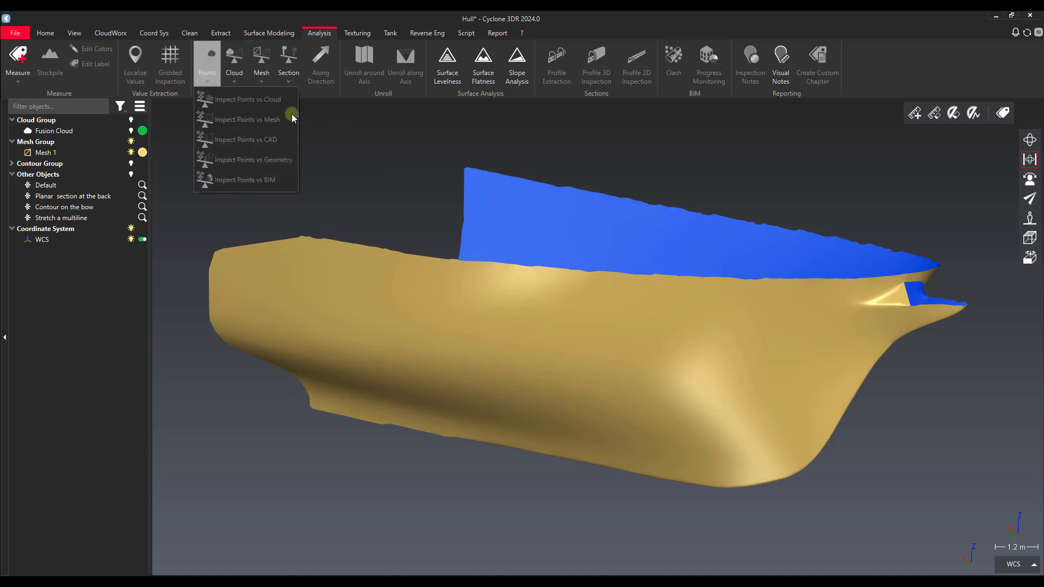
pyautogui.click(293, 79)
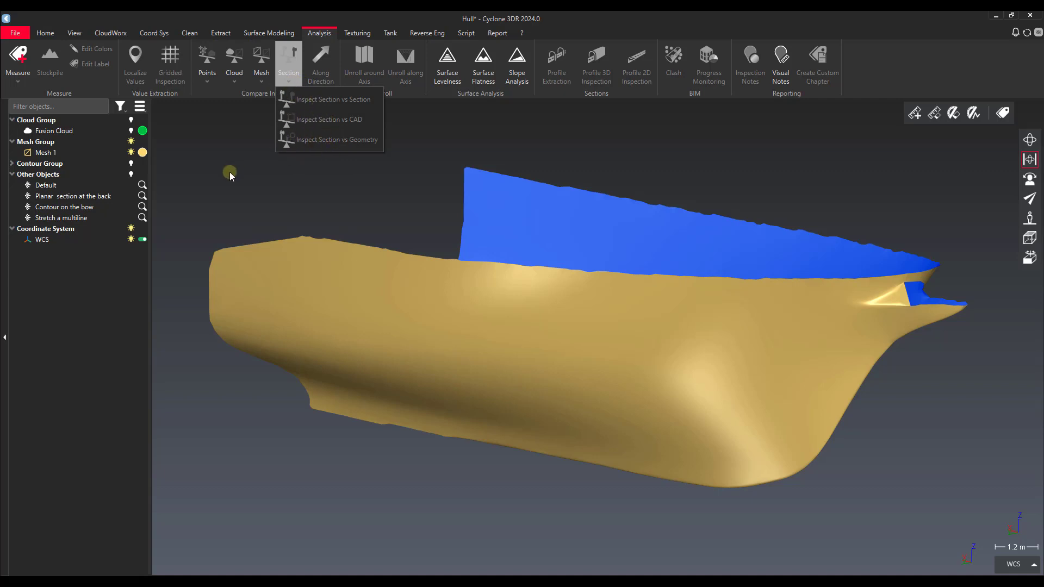
pyautogui.click(285, 164)
pyautogui.moveTo(366, 229); pyautogui.dragTo(477, 233, button='middle')
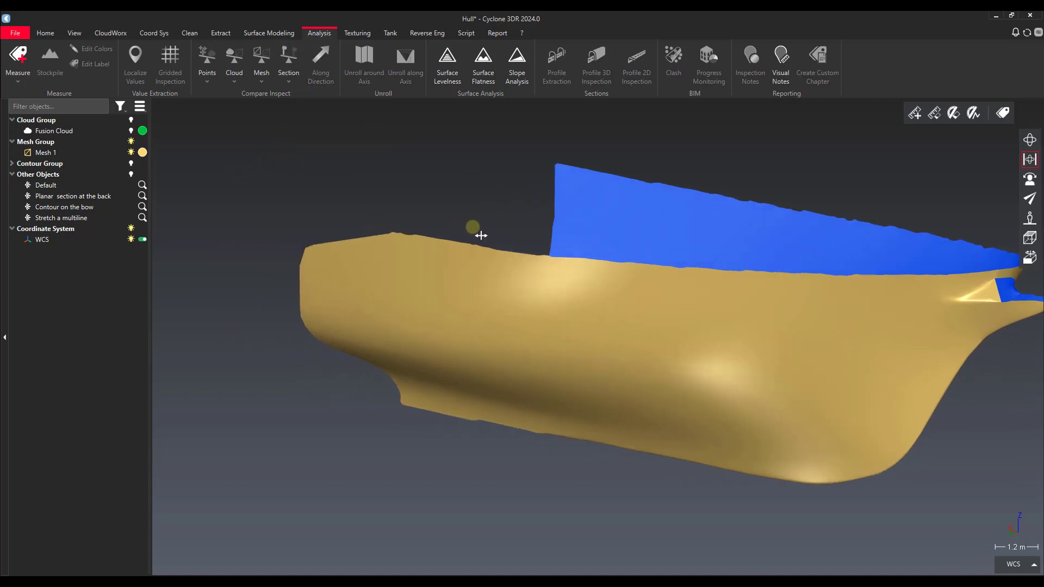
# Step: Show the Fusion Cloud again and set up an Inspect Cloud vs Mesh comparison with Mesh 1, applying colors on the measure
pyautogui.click(131, 131)
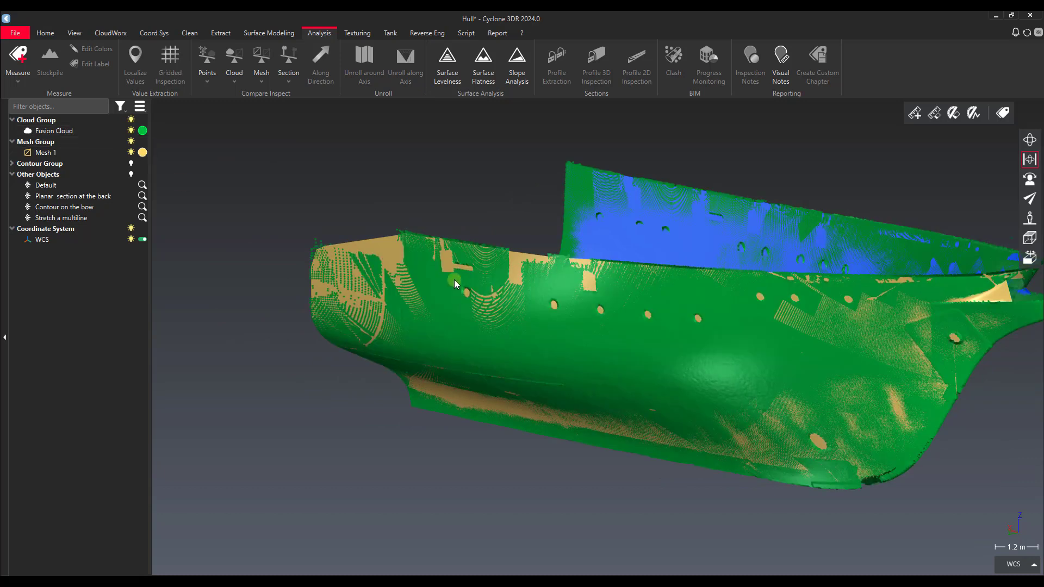
pyautogui.click(419, 250)
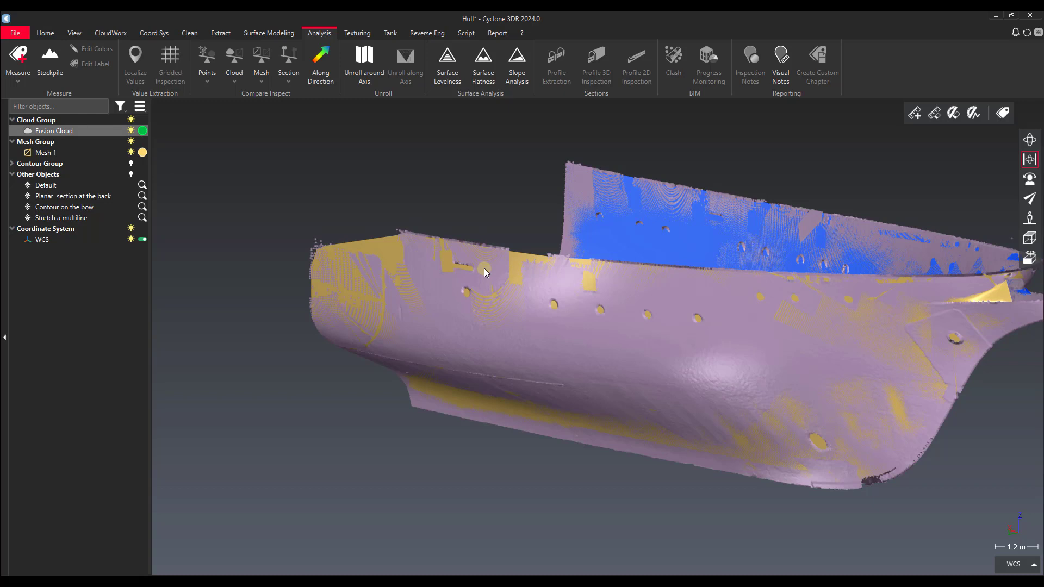
pyautogui.click(458, 281)
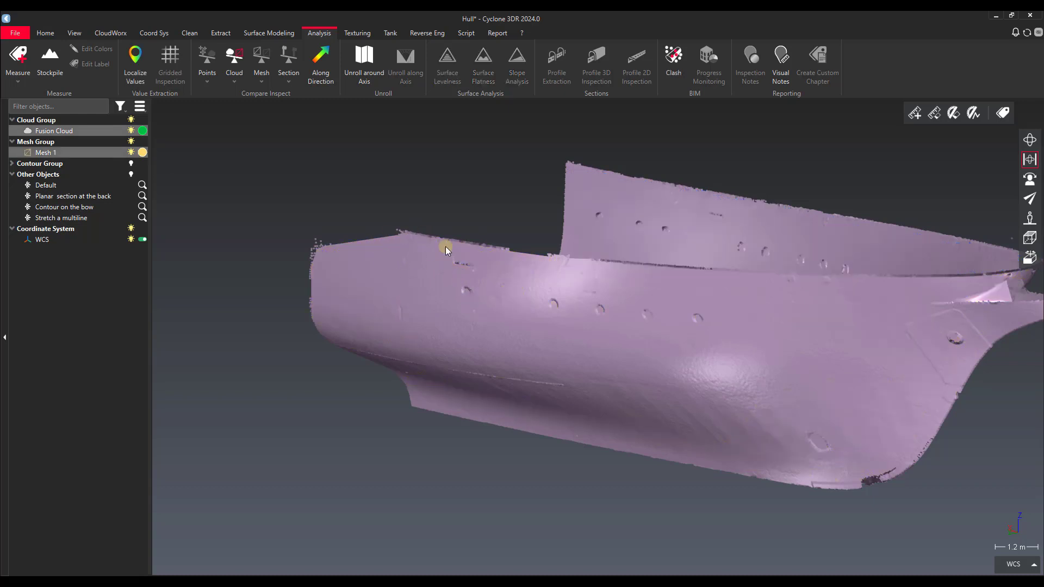
pyautogui.moveTo(445, 247); pyautogui.dragTo(466, 228)
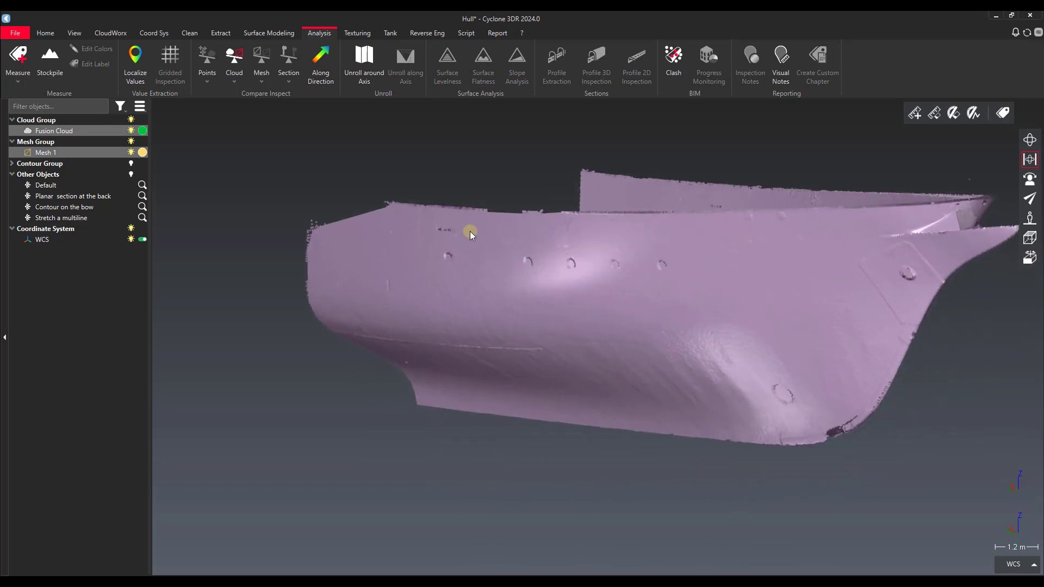
pyautogui.click(235, 64)
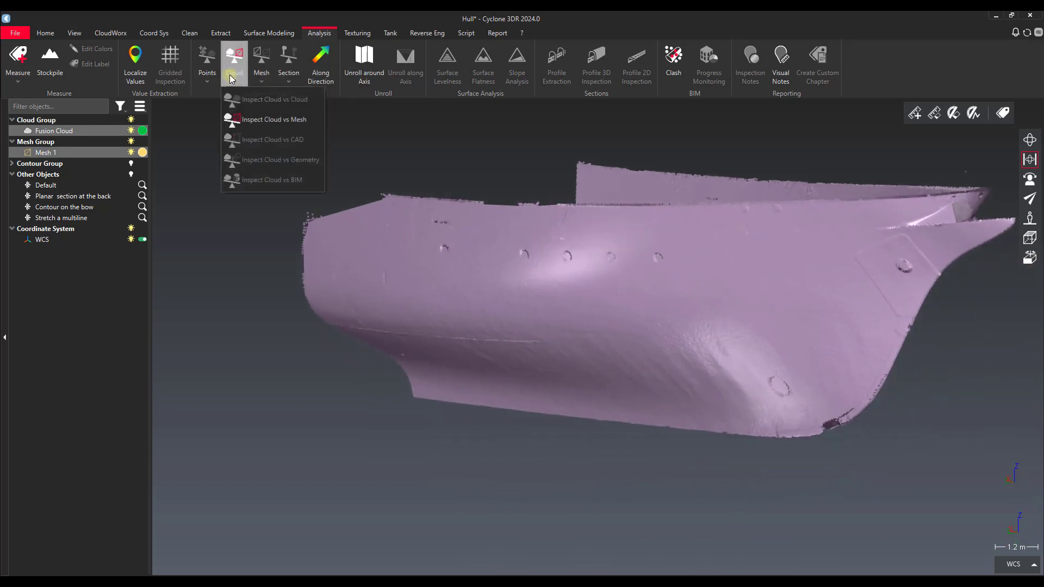
pyautogui.click(279, 121)
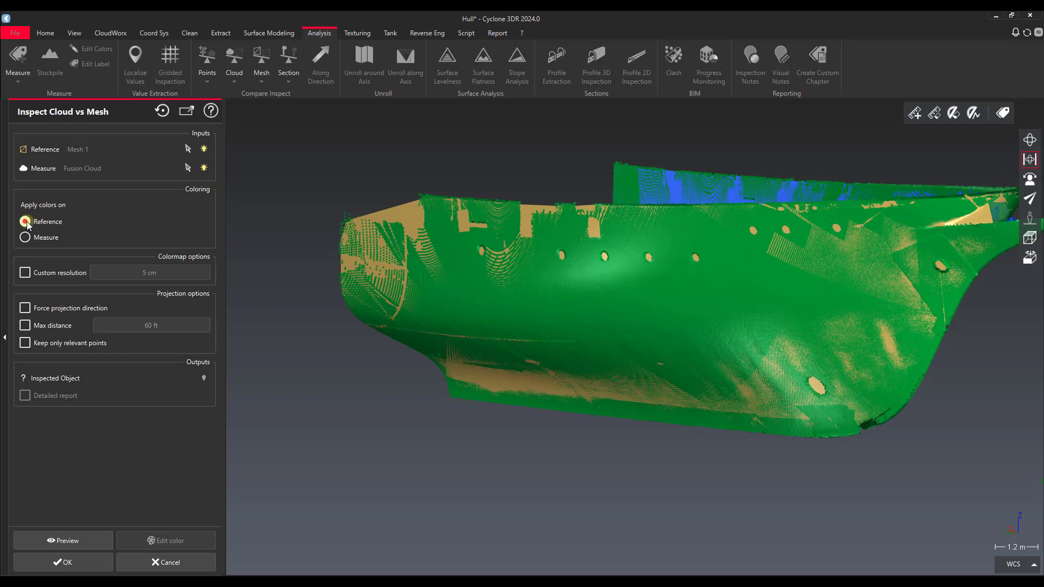
pyautogui.click(24, 240)
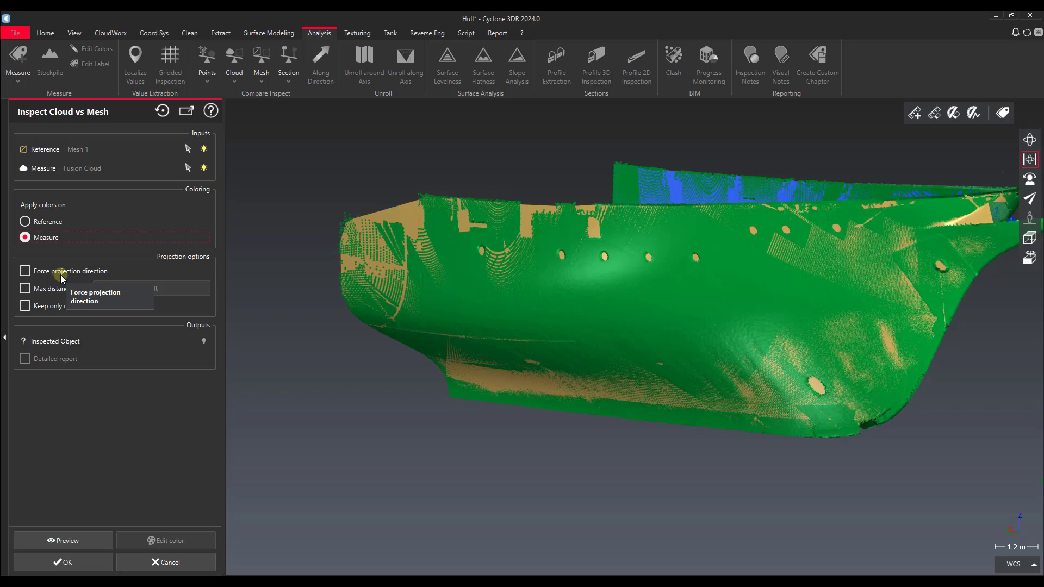
pyautogui.click(24, 270)
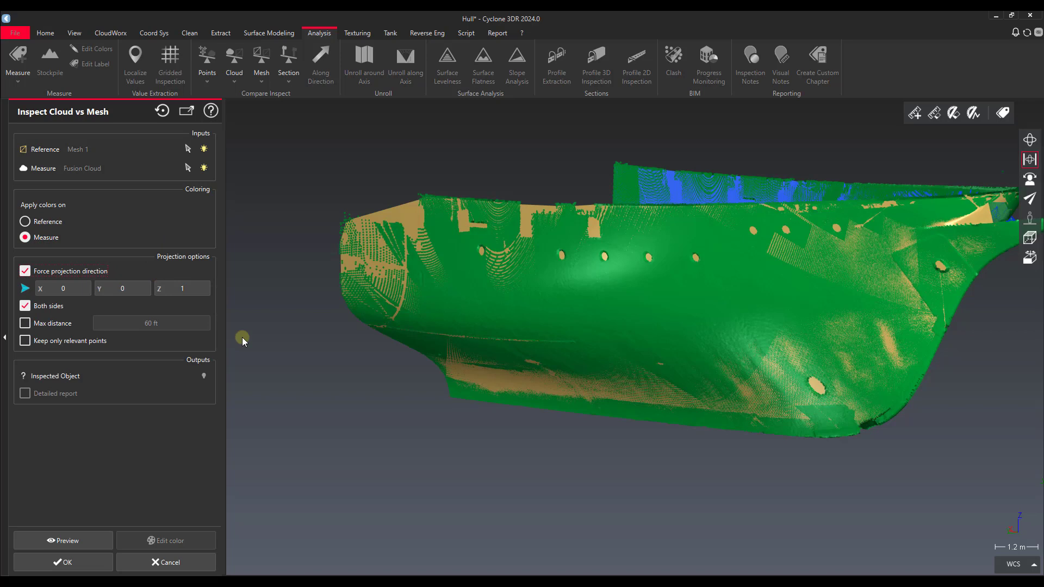
pyautogui.click(174, 289)
pyautogui.click(24, 270)
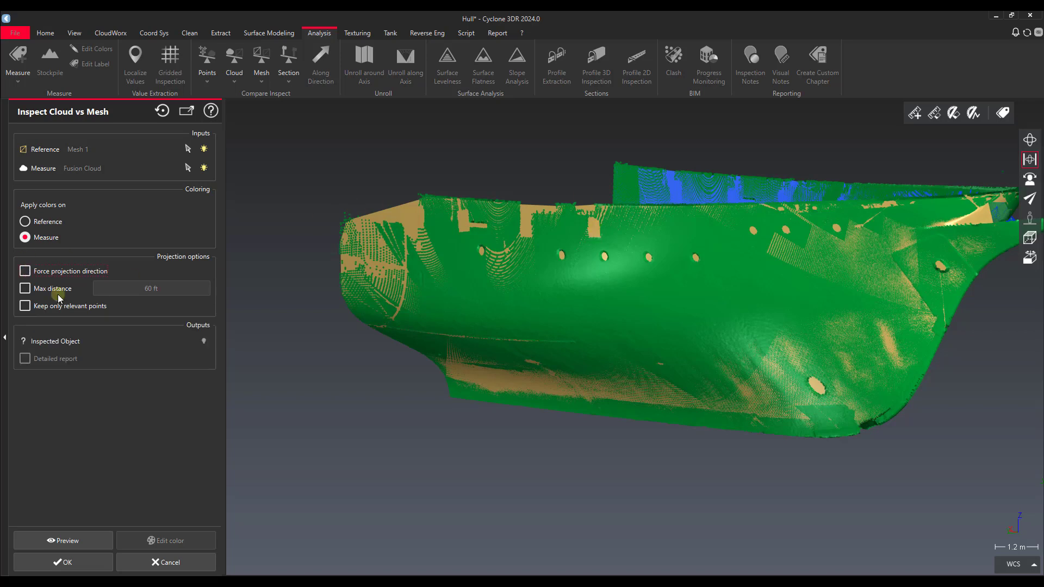
# Step: Enable the maximum projection distance for the inspection and set it to 10 cm
pyautogui.click(28, 289)
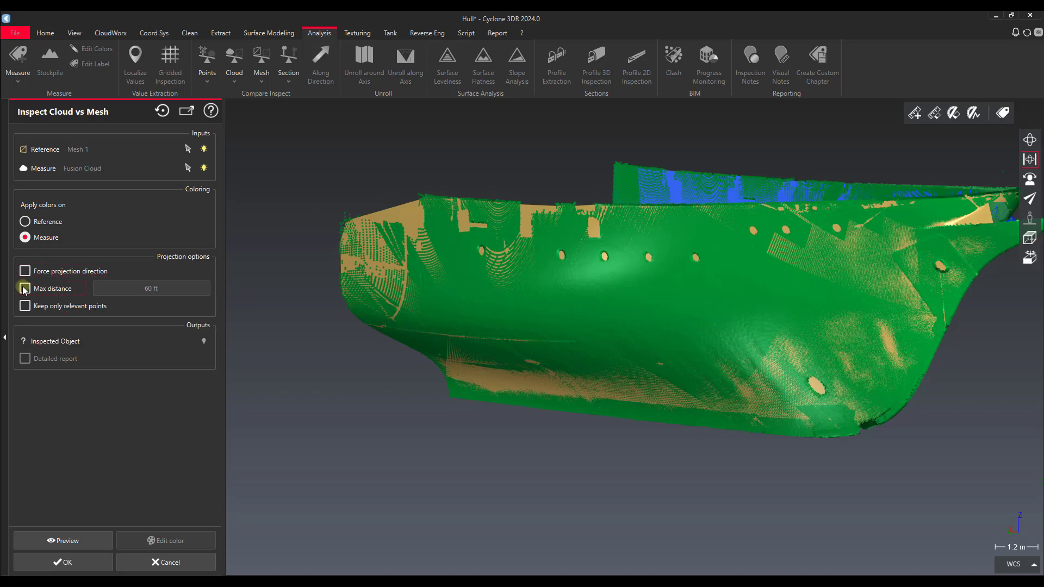
pyautogui.moveTo(736, 247); pyautogui.dragTo(758, 249)
pyautogui.scroll(5, 659, 207)
pyautogui.moveTo(656, 211); pyautogui.dragTo(496, 238)
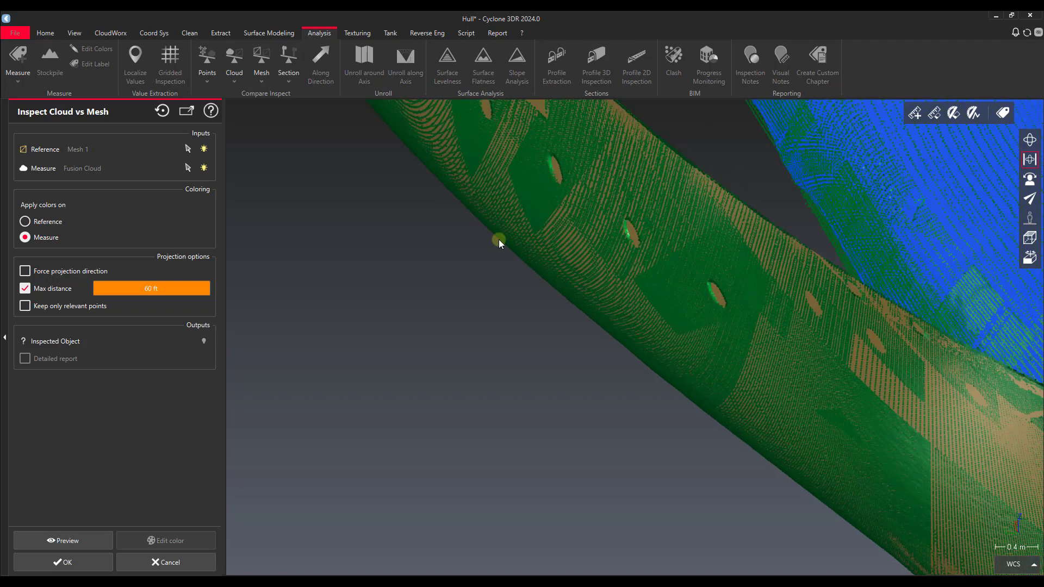
pyautogui.click(166, 287)
pyautogui.write('10 cm')
pyautogui.press('Return')
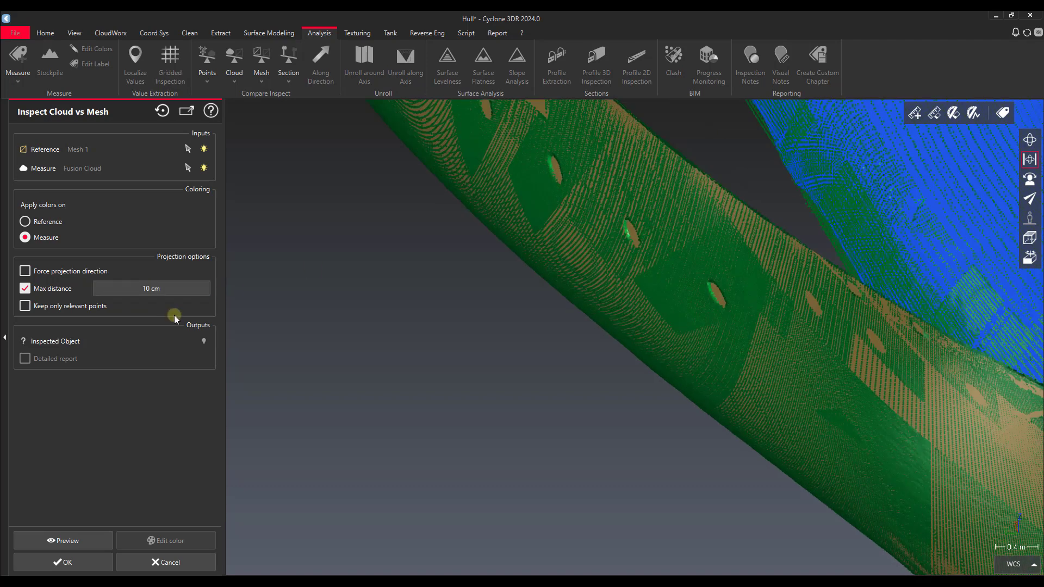
# Step: Keep only relevant points in the inspection and preview the colored deviations along the hull's keel
pyautogui.scroll(-5, 686, 263)
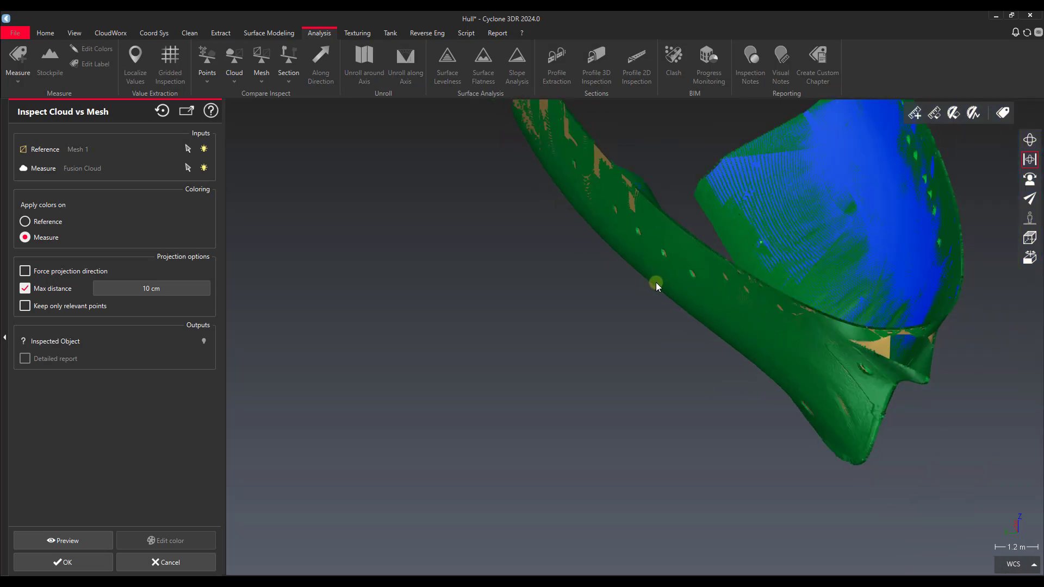
pyautogui.moveTo(656, 287); pyautogui.dragTo(675, 236)
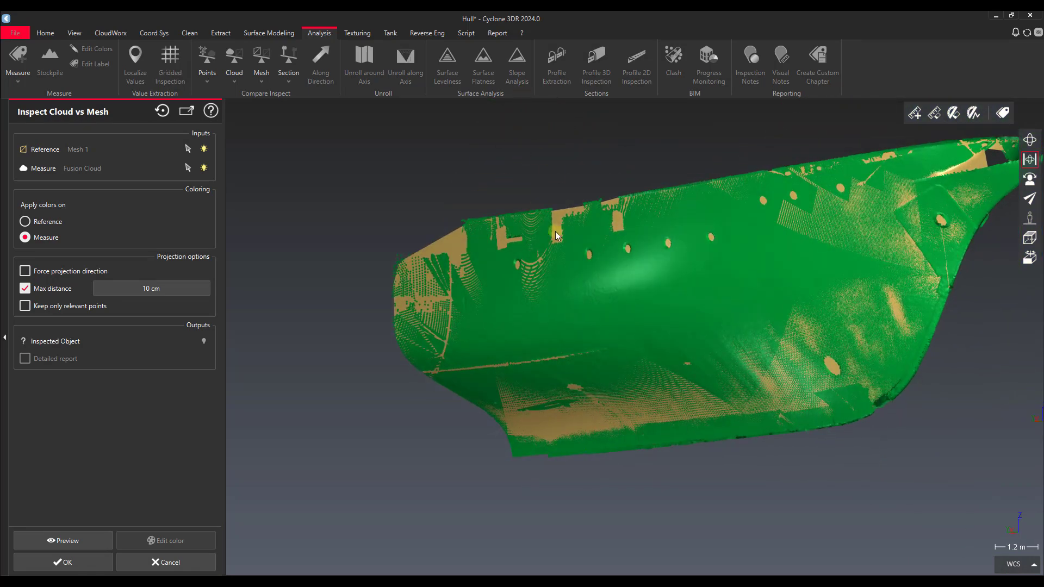
pyautogui.moveTo(555, 235); pyautogui.dragTo(601, 254)
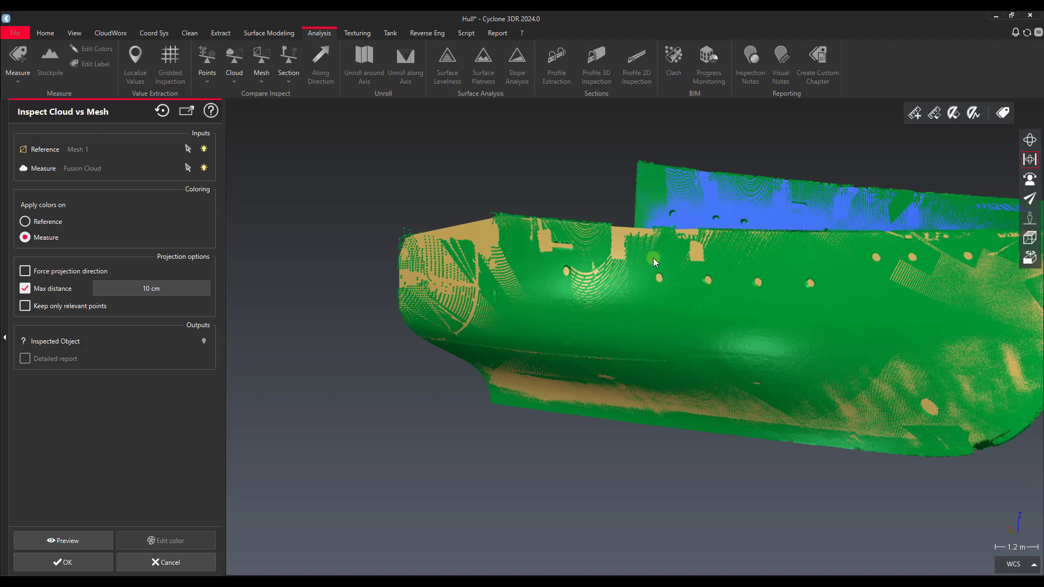
pyautogui.moveTo(653, 258); pyautogui.dragTo(452, 321)
pyautogui.scroll(3, 540, 298)
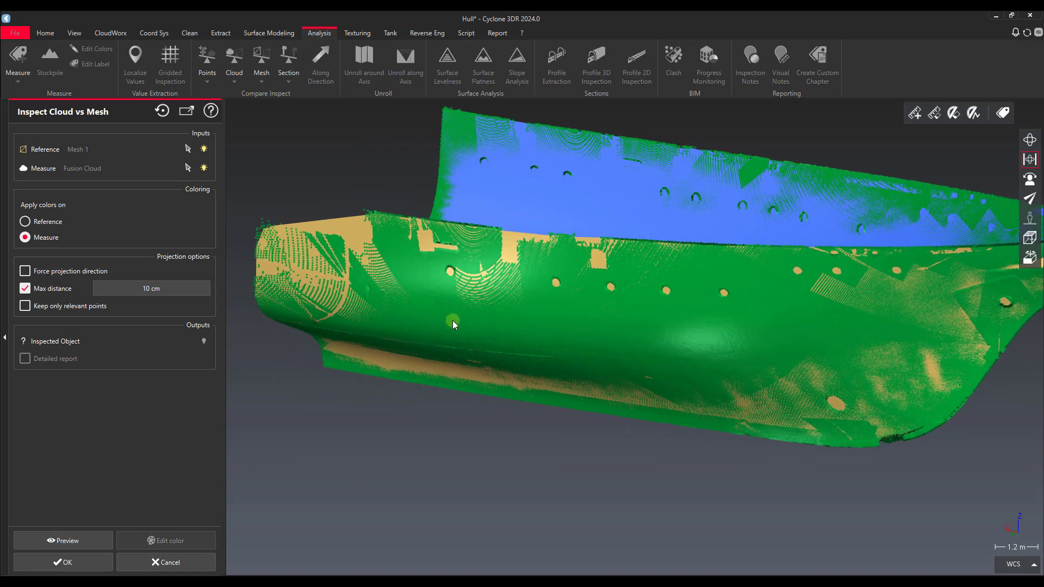
pyautogui.click(25, 305)
pyautogui.click(59, 540)
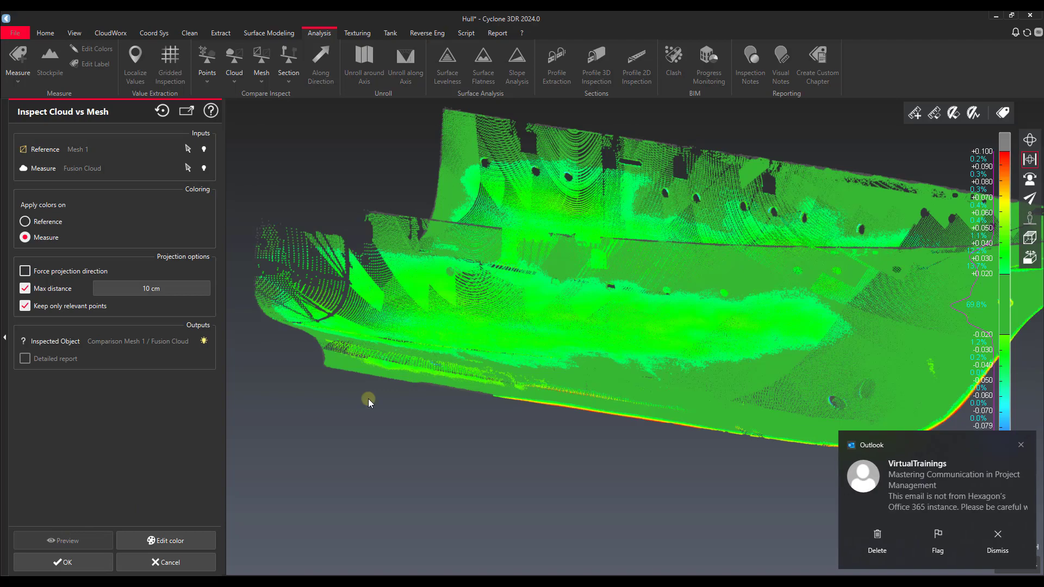
pyautogui.moveTo(505, 338); pyautogui.dragTo(813, 276)
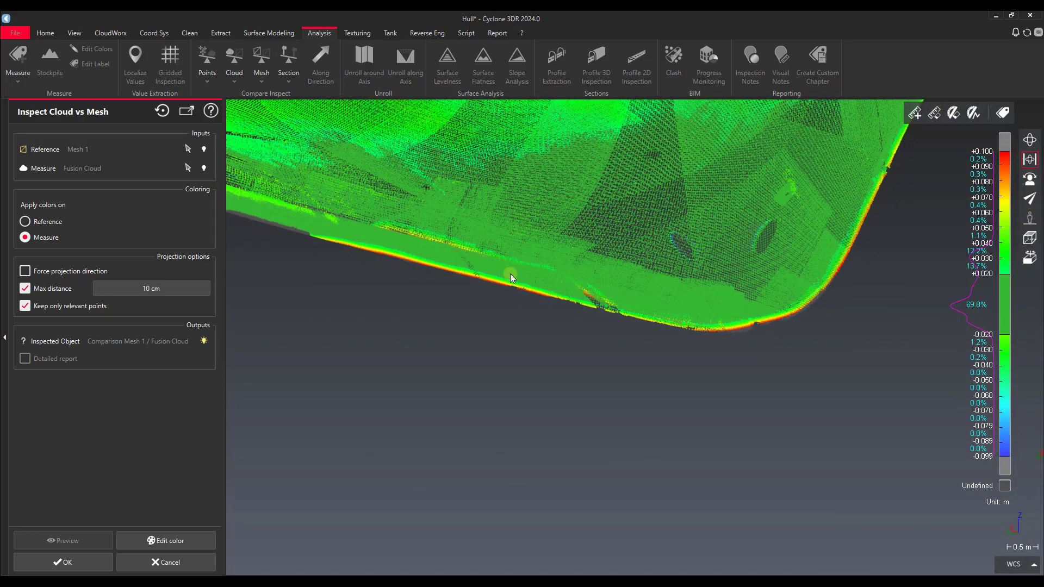
pyautogui.moveTo(410, 207); pyautogui.dragTo(449, 206)
# Step: Set the maximum distance to 5 cm and preview the comparison again, checking the hull's lower bow edge
pyautogui.click(144, 288)
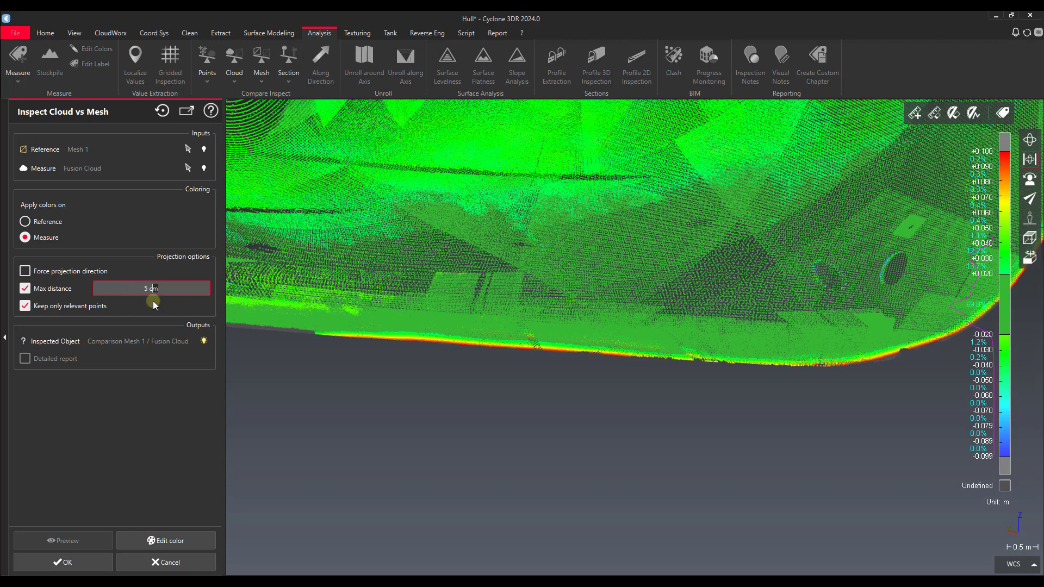
pyautogui.press('Return')
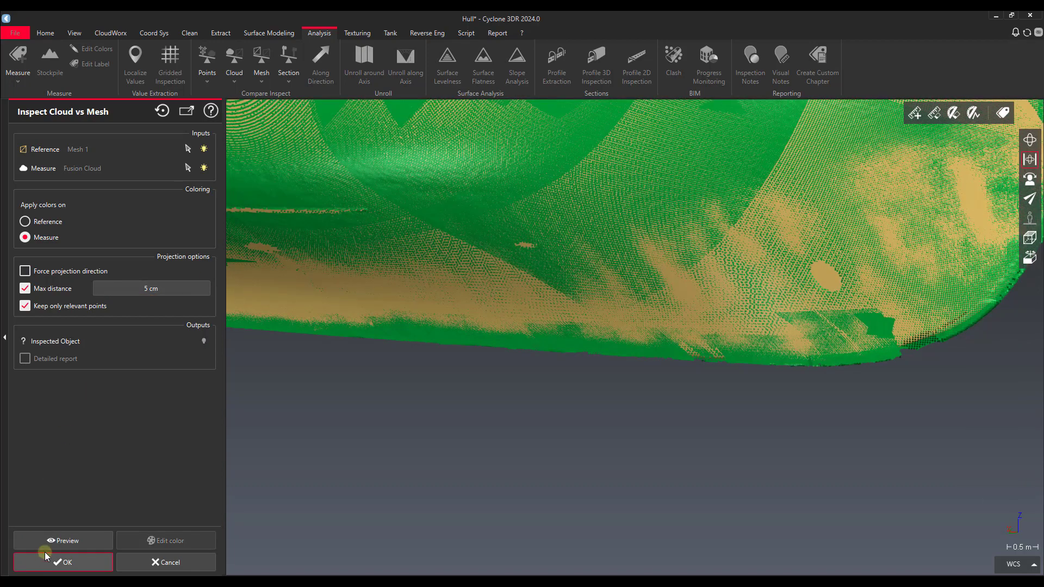
pyautogui.click(65, 541)
pyautogui.scroll(-5, 460, 217)
pyautogui.moveTo(501, 245); pyautogui.dragTo(628, 298)
pyautogui.scroll(5, 775, 323)
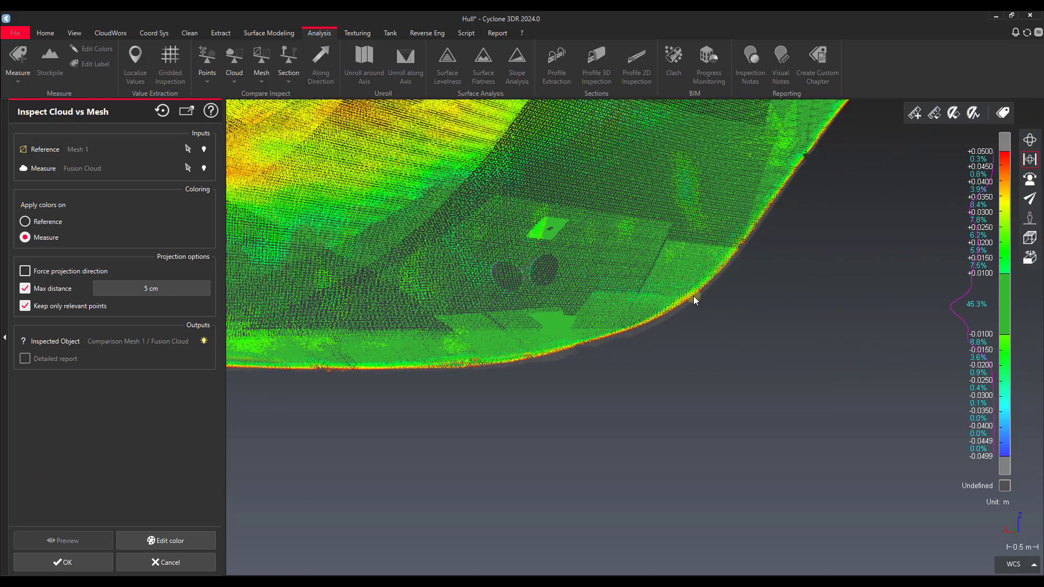
pyautogui.moveTo(693, 296); pyautogui.dragTo(704, 300)
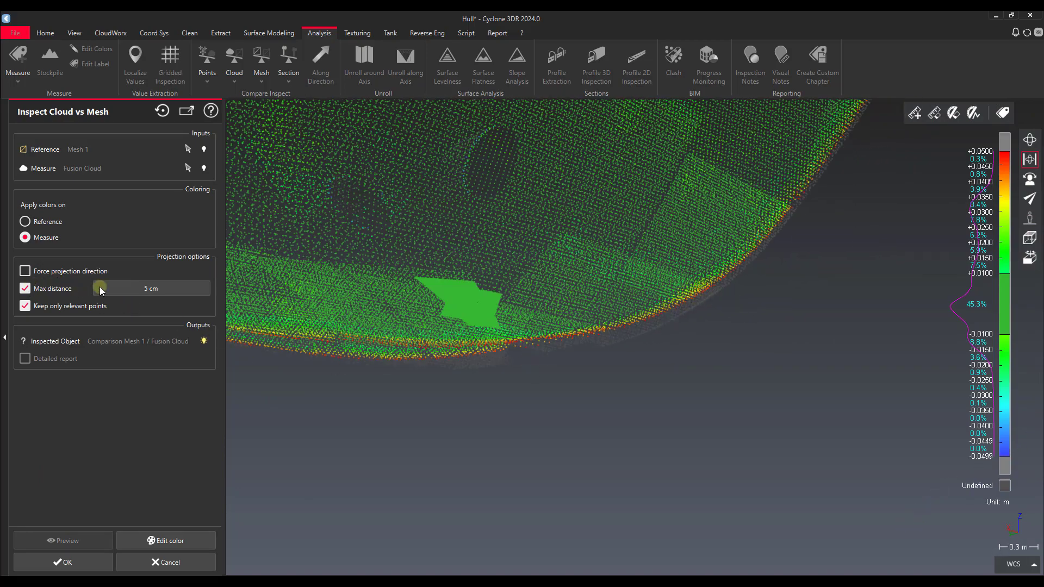
# Step: Examine the previewed color deviations along the whole side of the hull, from bow to stern
pyautogui.scroll(-7, 429, 256)
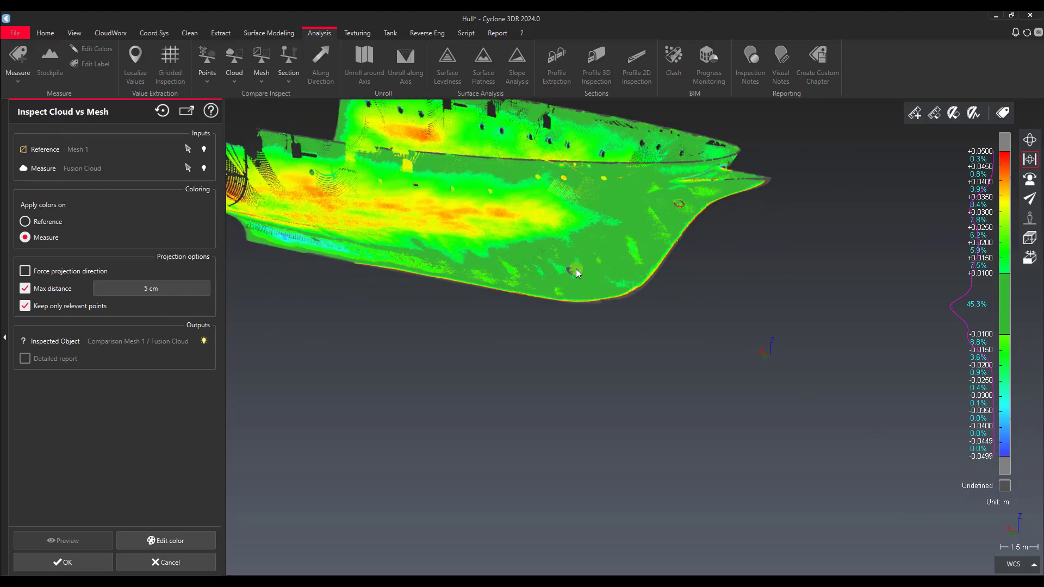
pyautogui.scroll(3, 576, 269)
pyautogui.moveTo(774, 159); pyautogui.dragTo(712, 313, button='middle')
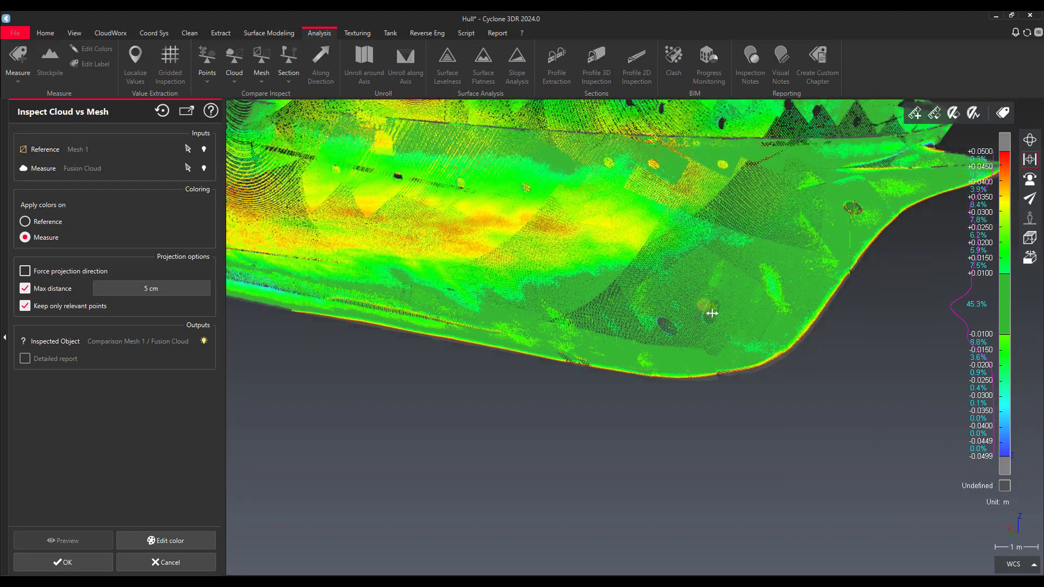
pyautogui.moveTo(712, 313); pyautogui.dragTo(525, 246)
pyautogui.moveTo(595, 263); pyautogui.dragTo(396, 326)
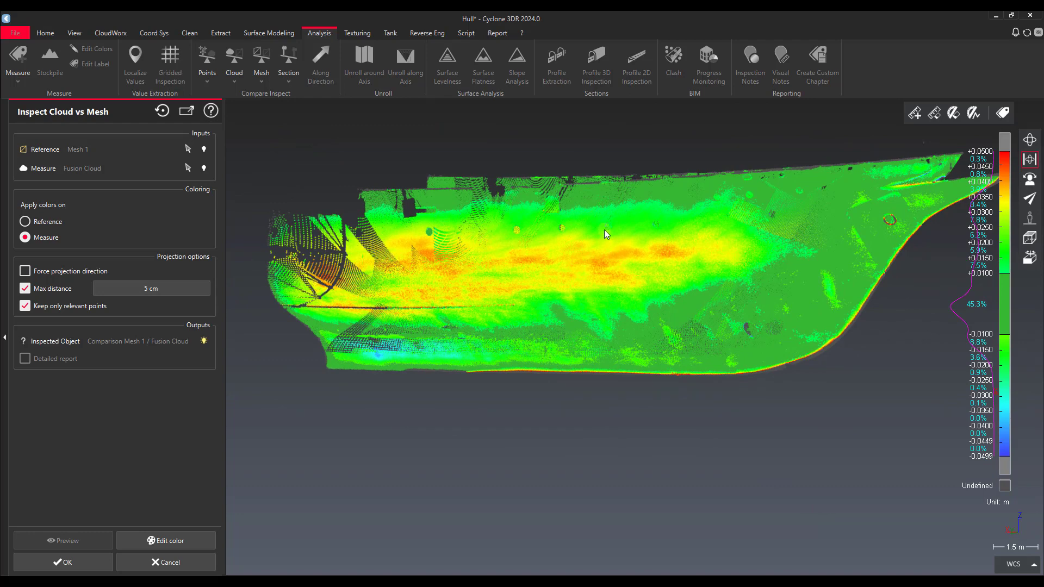
pyautogui.moveTo(546, 272); pyautogui.dragTo(590, 334)
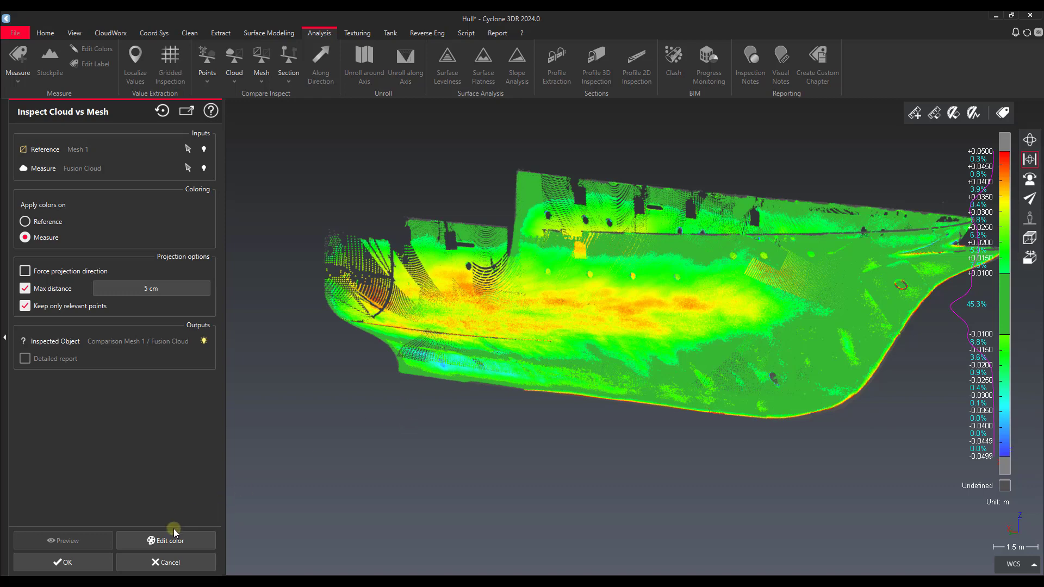
# Step: Open the color editing for the comparison and set the upper limit of the central green interval to 0.01 m
pyautogui.click(168, 541)
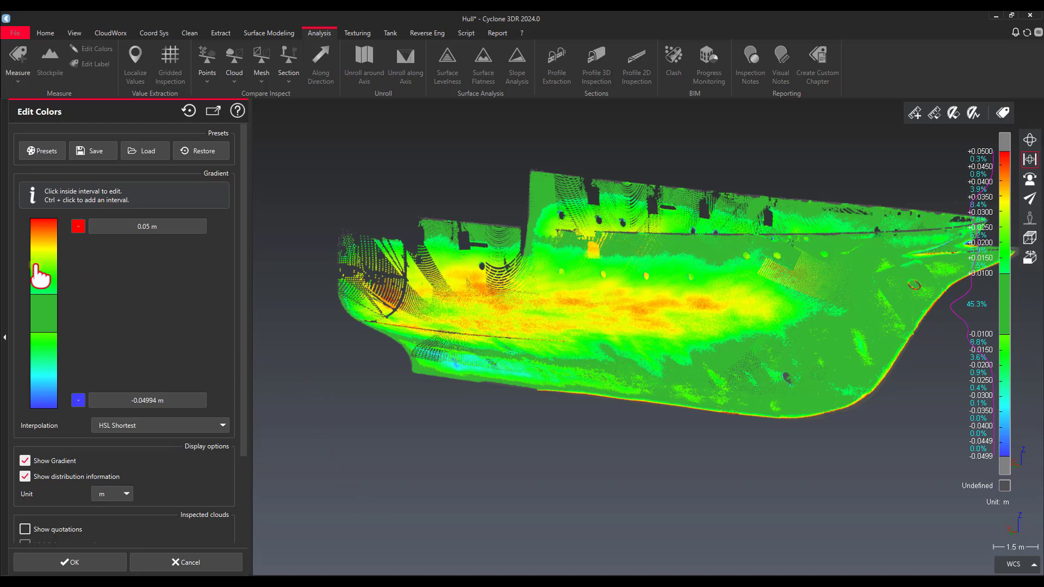
pyautogui.click(44, 315)
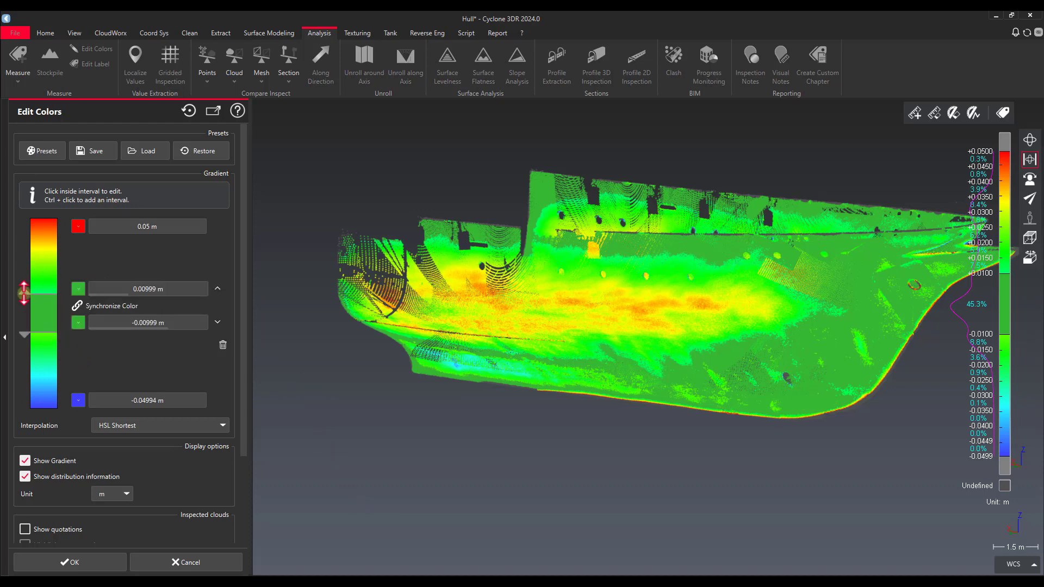
pyautogui.click(45, 311)
pyautogui.moveTo(24, 288)
pyautogui.mouseDown()
pyautogui.moveTo(24, 303)
pyautogui.moveTo(34, 252)
pyautogui.moveTo(24, 294)
pyautogui.mouseUp()
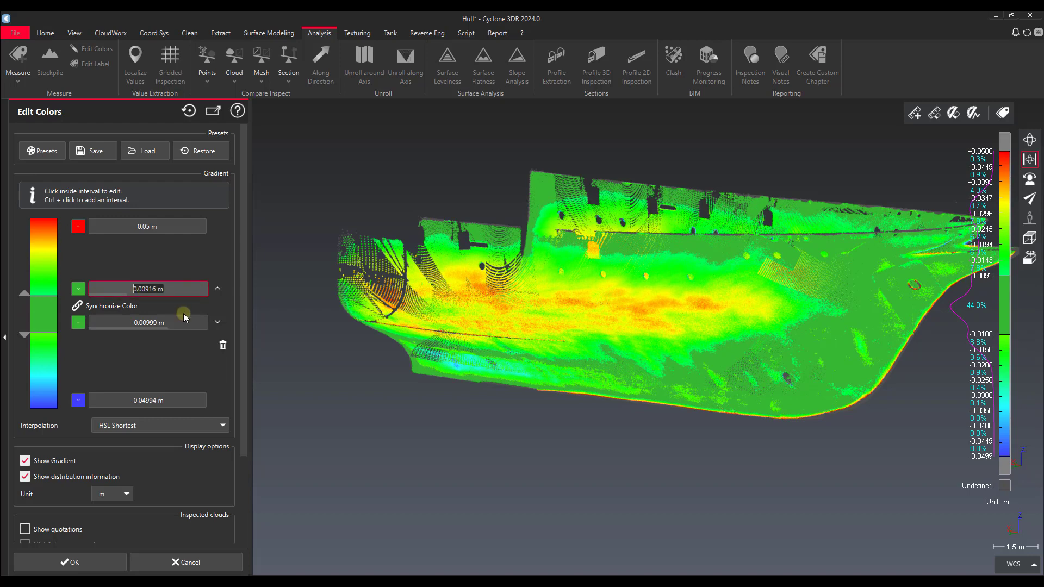
pyautogui.write('0.01')
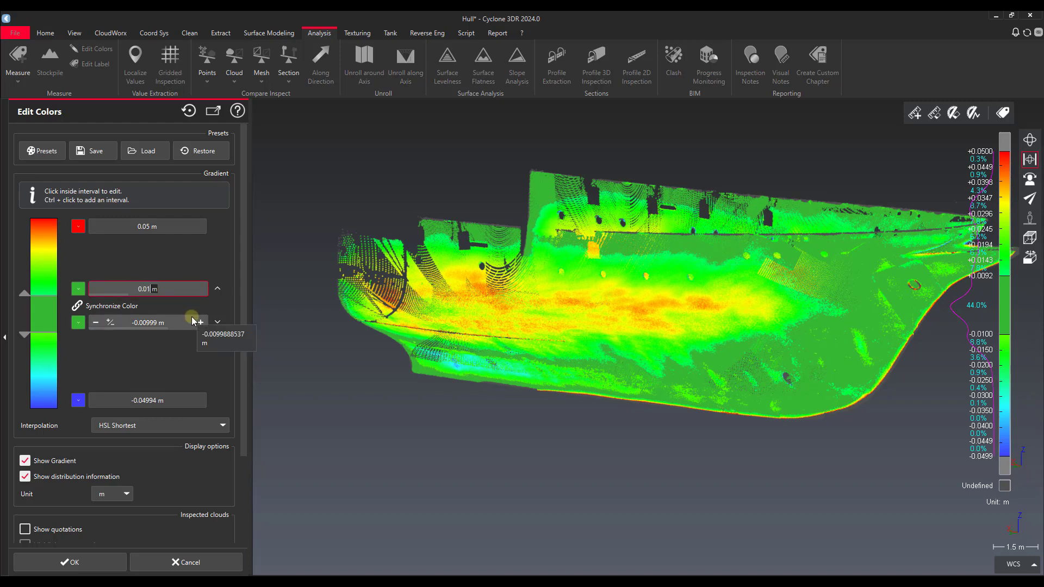
pyautogui.press('Return')
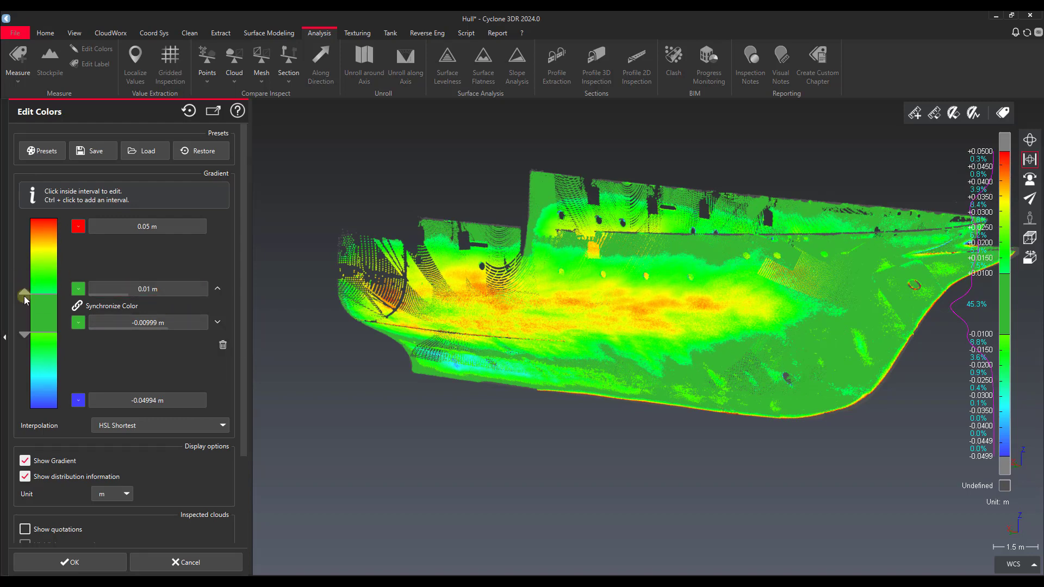
# Step: Try a light orange lower color on the central green interval with color synchronization off, then synchronize its colors again
pyautogui.click(76, 307)
pyautogui.click(79, 323)
pyautogui.click(100, 344)
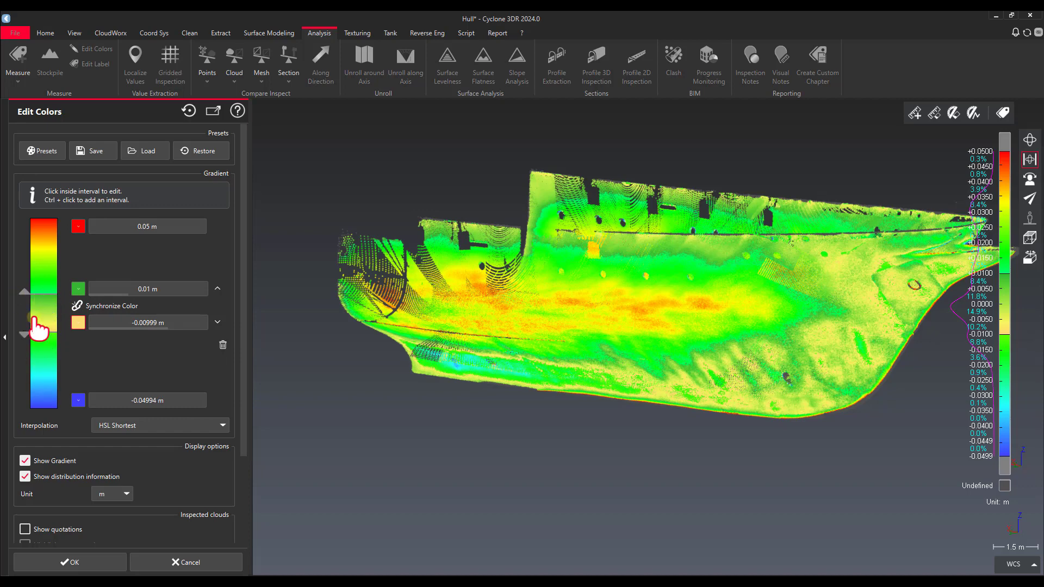
pyautogui.click(77, 306)
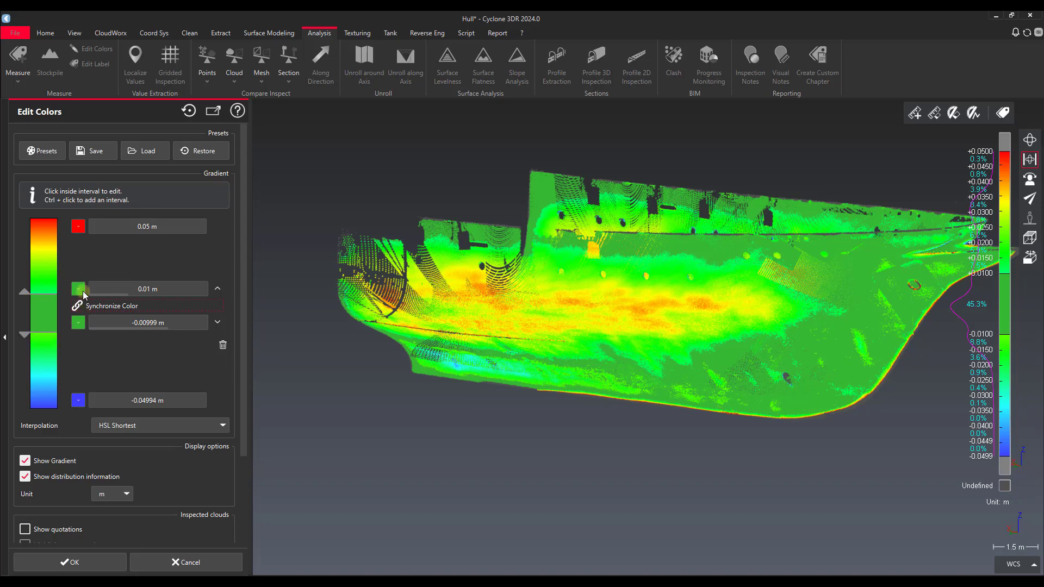
pyautogui.moveTo(116, 327)
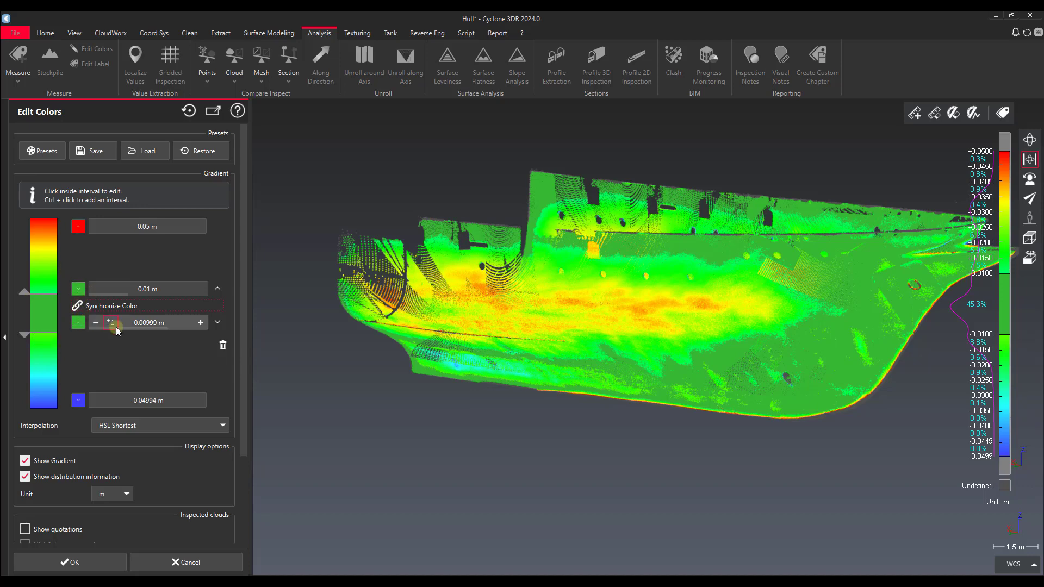
pyautogui.click(43, 256)
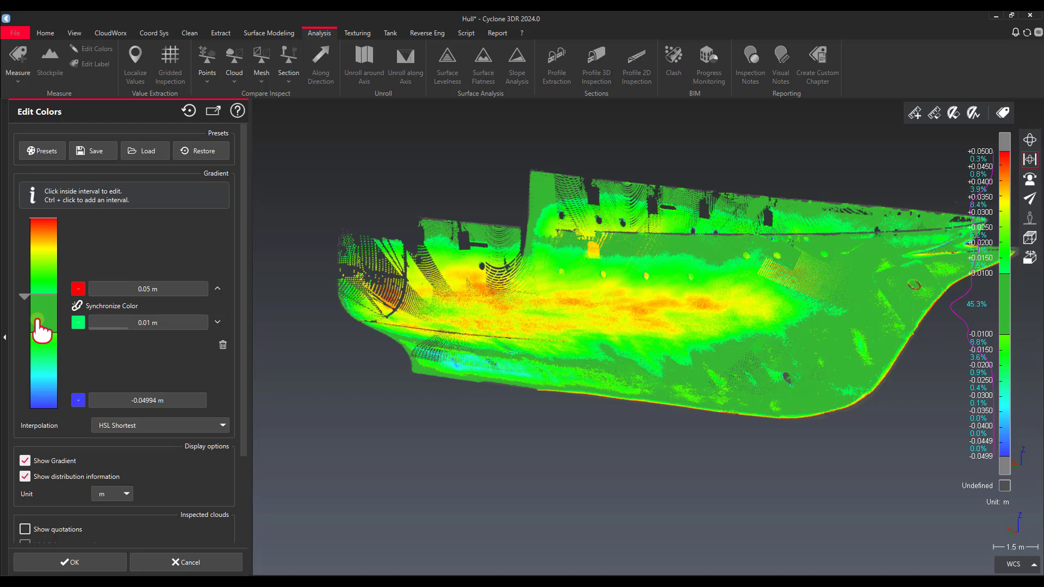
pyautogui.moveTo(91, 326)
# Step: Preview the Regular Steps and Regular Centered color presets, then choose the Tolerance preset
pyautogui.click(43, 154)
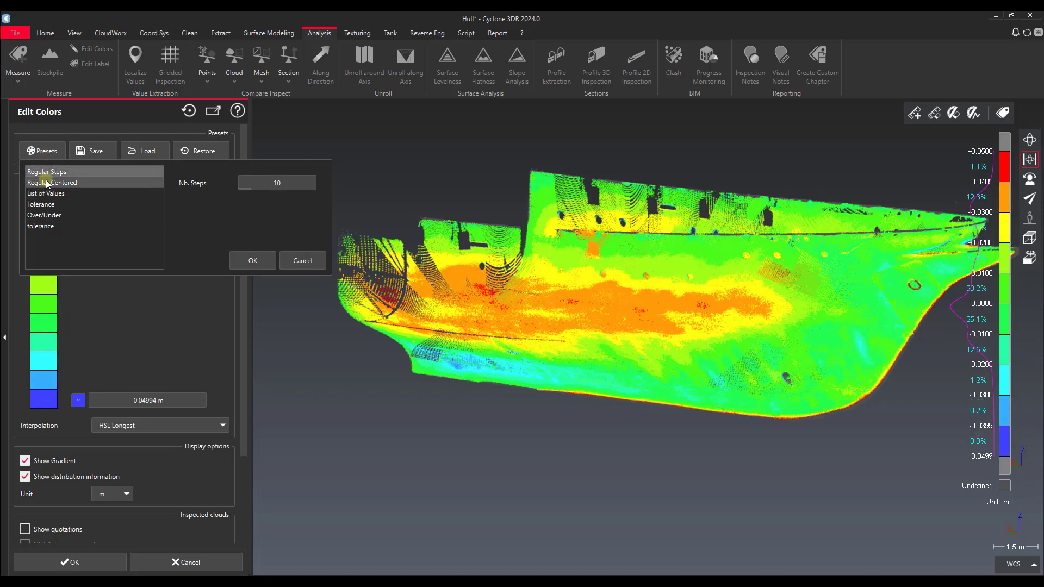
pyautogui.click(48, 183)
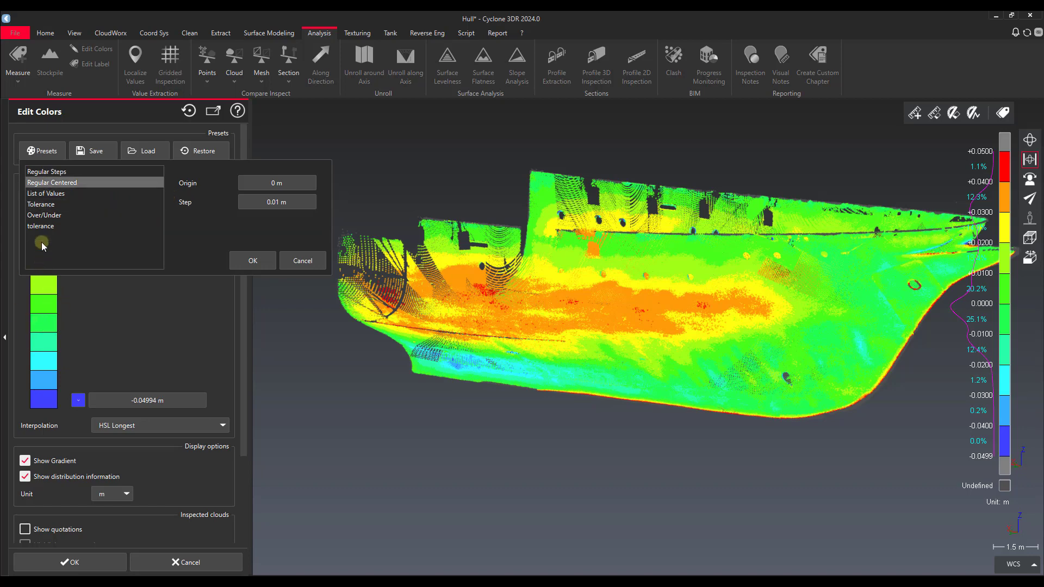
pyautogui.click(57, 208)
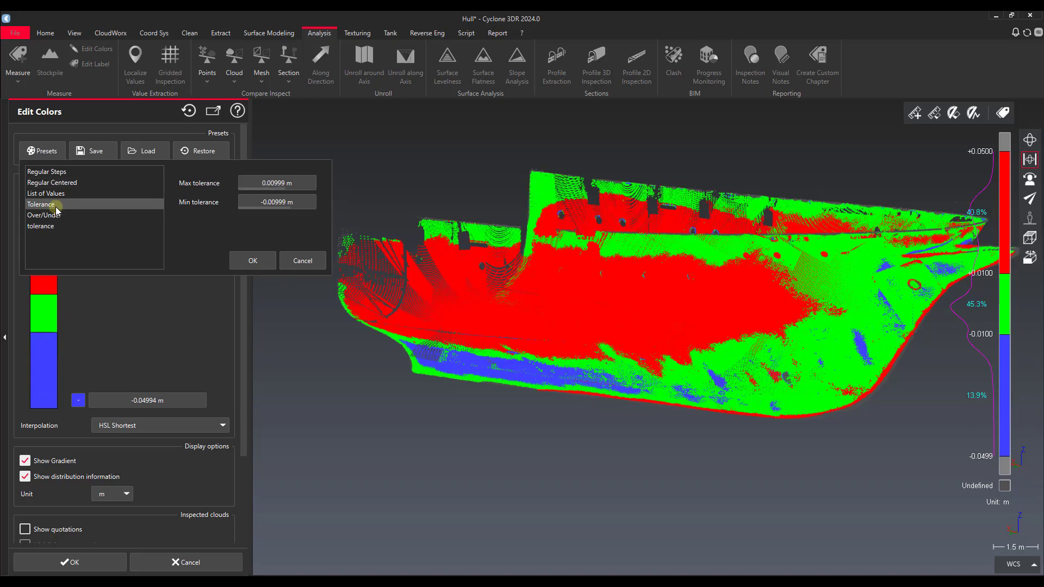
# Step: Apply the Tolerance preset with a maximum tolerance of 0.01 m and a minimum tolerance of -1 cm
pyautogui.click(245, 183)
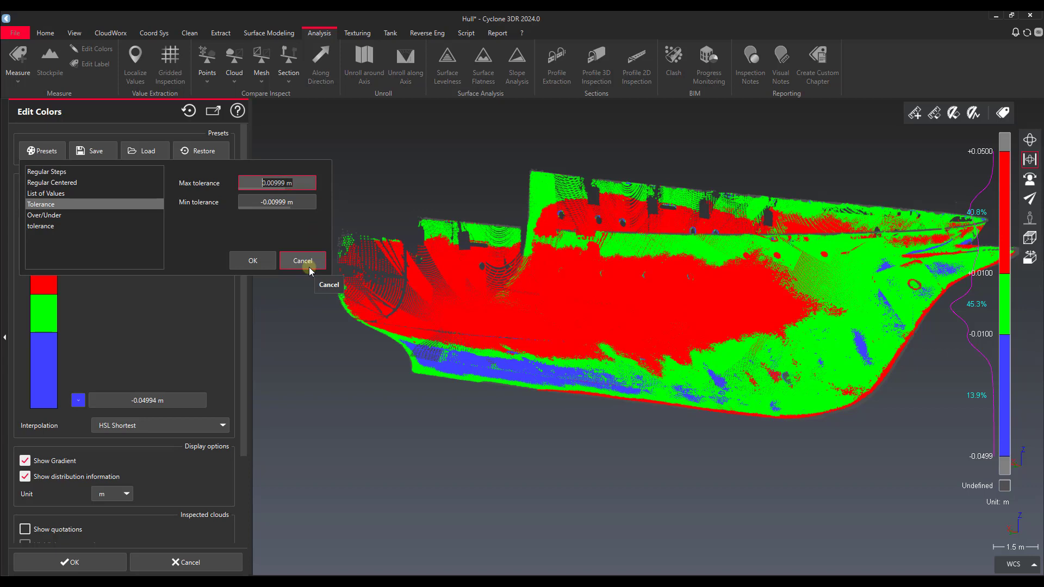
pyautogui.press('Delete')
pyautogui.press('Delete')
pyautogui.press('Delete')
pyautogui.press('Delete')
pyautogui.press('Delete')
pyautogui.press('Delete')
pyautogui.press('Delete')
pyautogui.write('0.01')
pyautogui.press('Return')
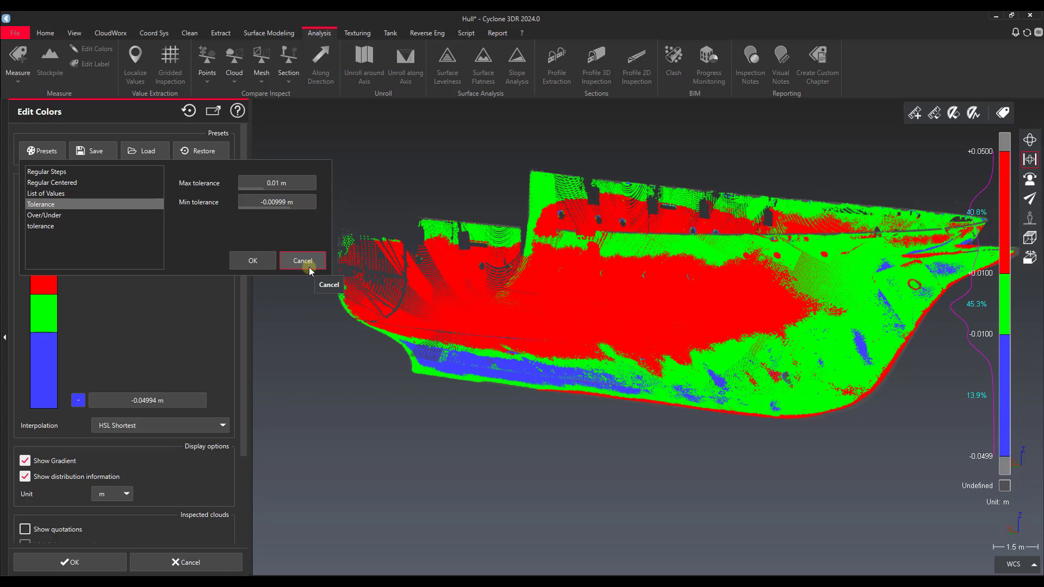
pyautogui.click(296, 204)
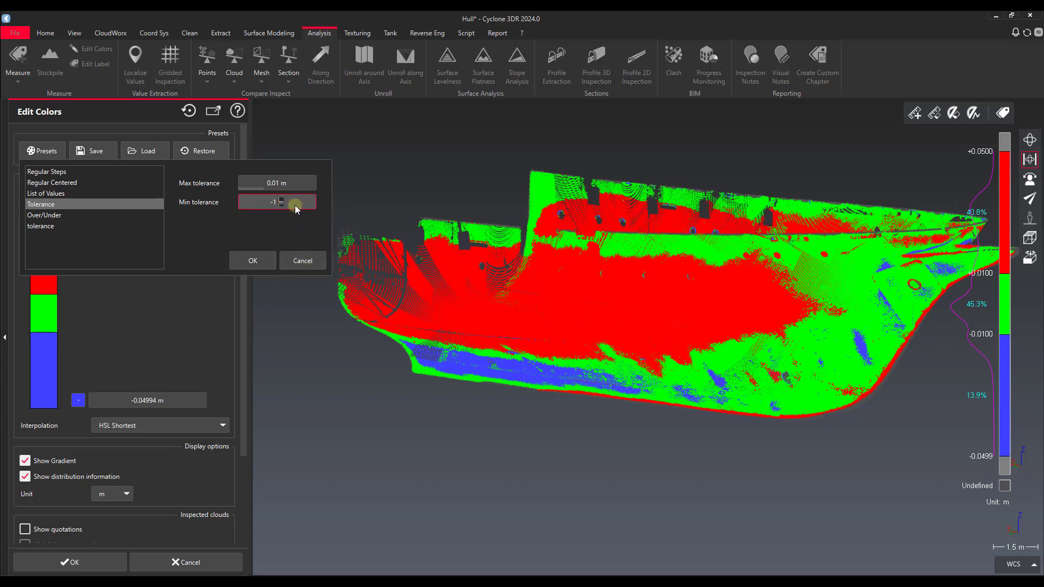
pyautogui.write('1 cm')
pyautogui.click(253, 260)
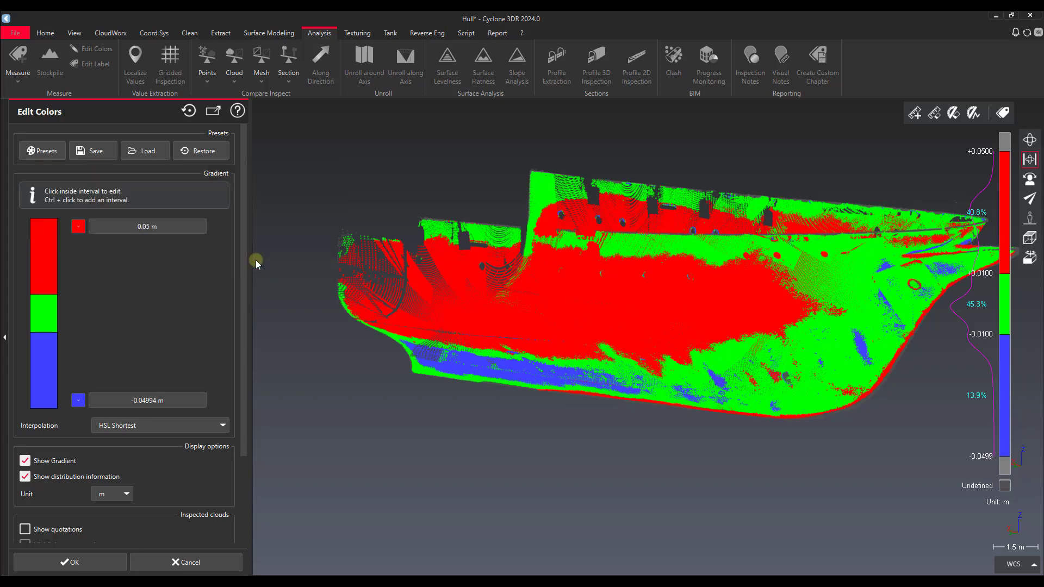
pyautogui.click(98, 339)
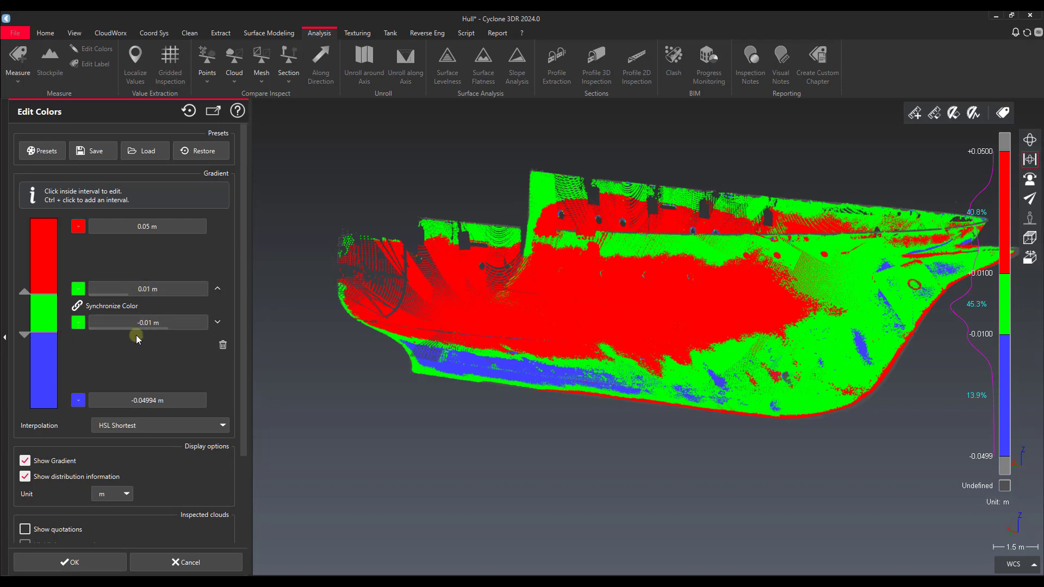
pyautogui.click(137, 350)
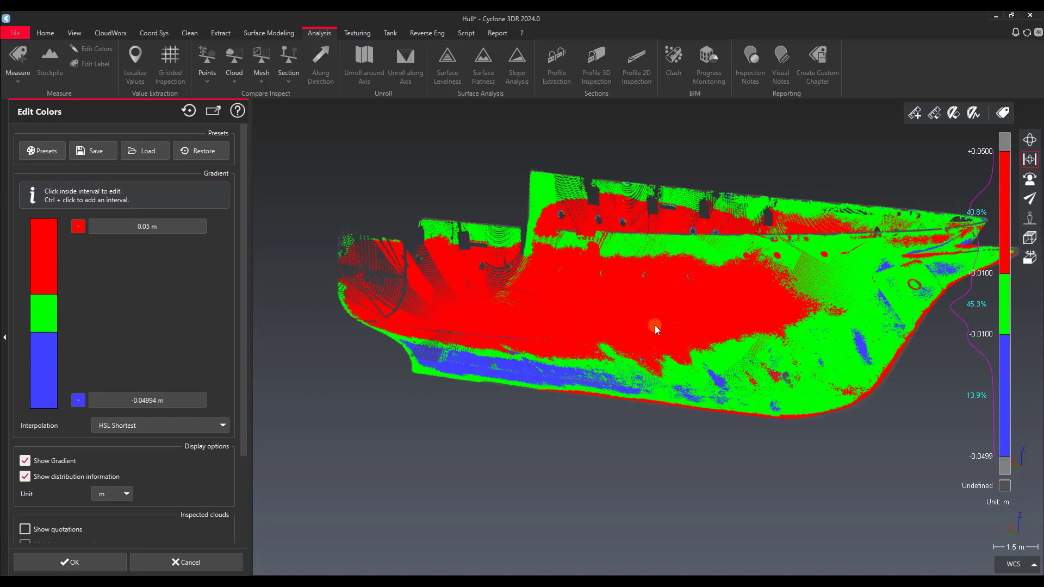
# Step: Change the color of the gradient interval below -0.01 m from blue to red
pyautogui.moveTo(655, 325); pyautogui.dragTo(624, 327)
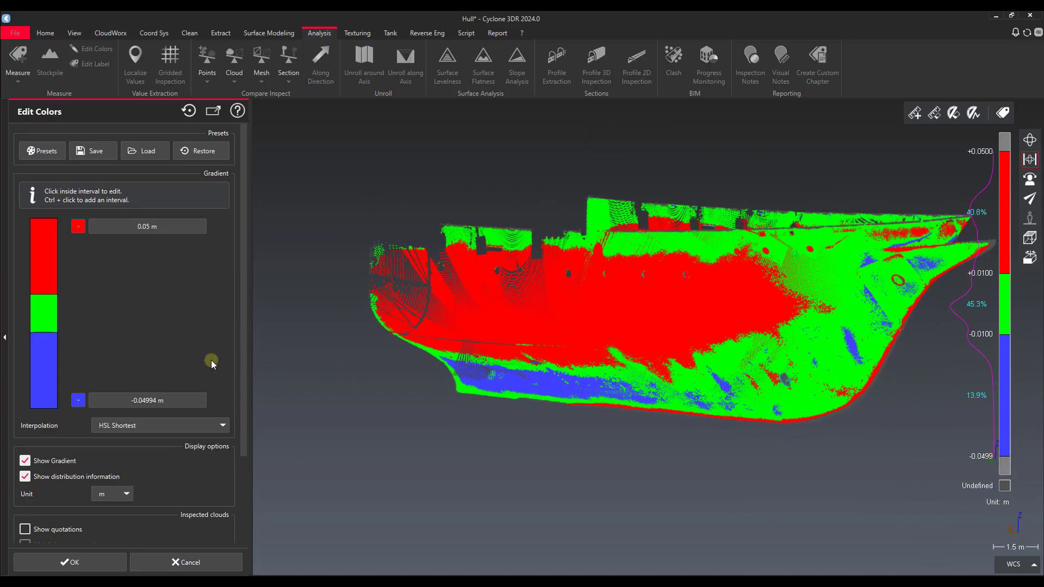
pyautogui.click(52, 351)
pyautogui.click(77, 323)
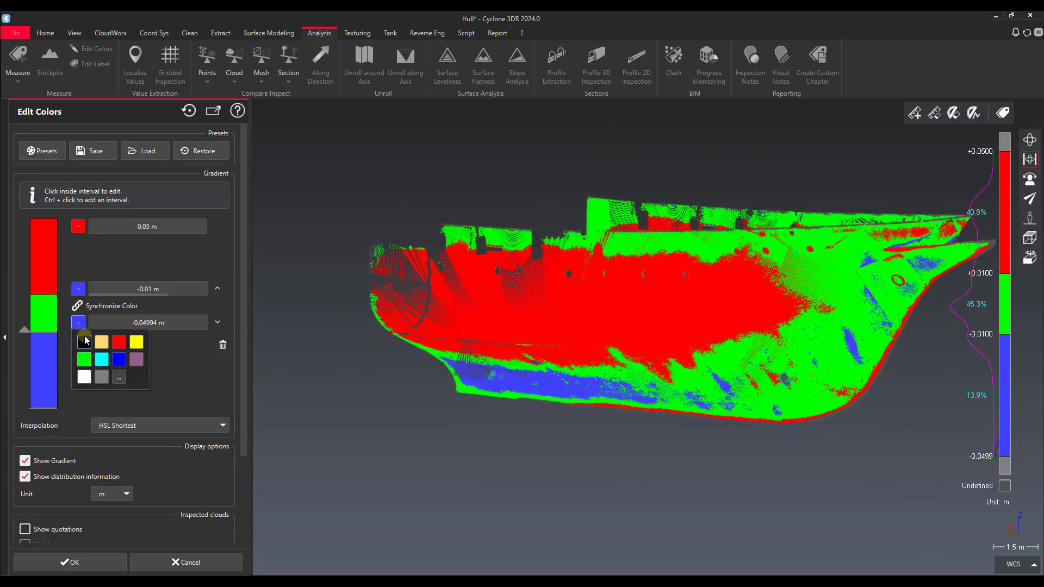
pyautogui.click(119, 342)
pyautogui.click(148, 389)
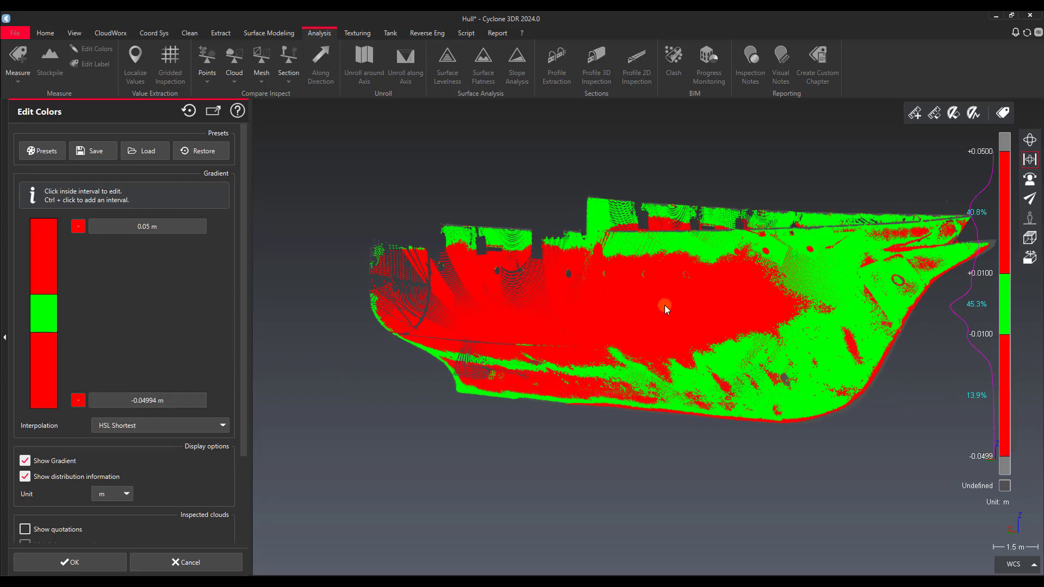
# Step: Examine the red and green tolerance coloring over the hull from several angles, checking the central and upper interval limits
pyautogui.moveTo(664, 305); pyautogui.dragTo(780, 314)
pyautogui.click(43, 312)
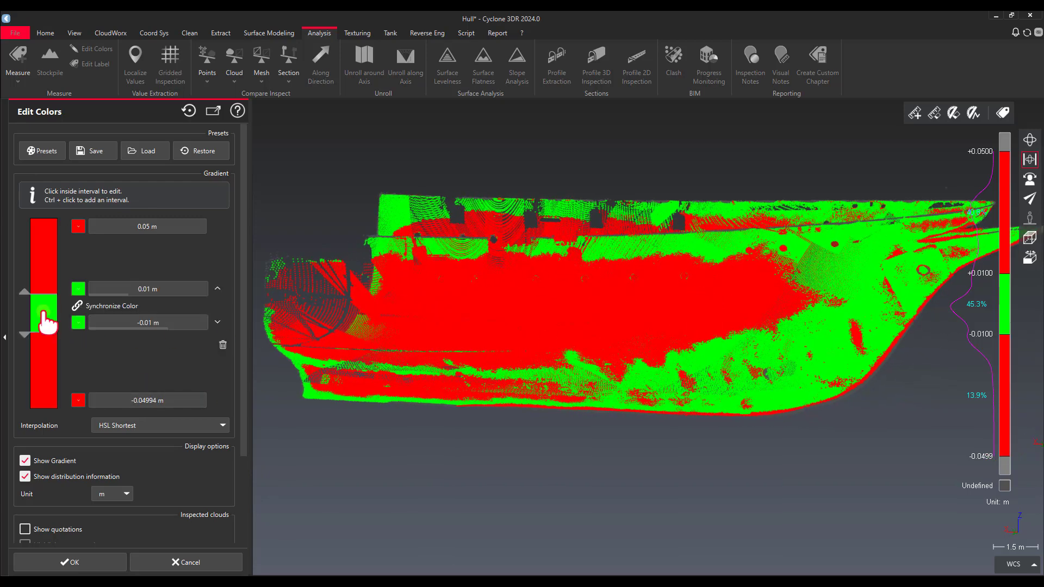
pyautogui.click(697, 319)
pyautogui.moveTo(698, 321); pyautogui.dragTo(401, 323)
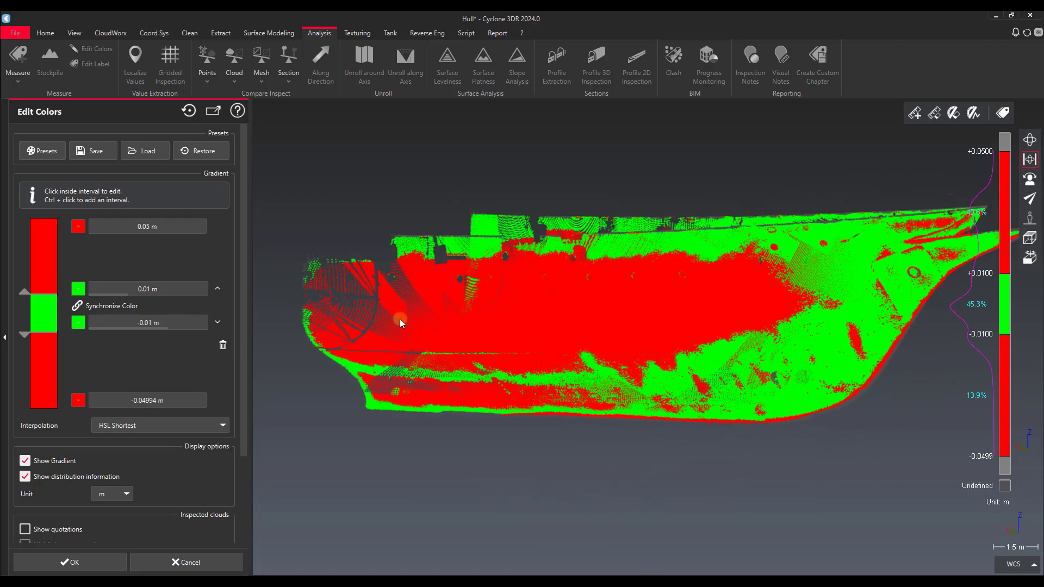
pyautogui.moveTo(631, 328)
pyautogui.mouseDown()
pyautogui.moveTo(459, 343)
pyautogui.moveTo(411, 329)
pyautogui.moveTo(411, 313)
pyautogui.moveTo(594, 342)
pyautogui.moveTo(671, 340)
pyautogui.moveTo(629, 340)
pyautogui.mouseUp()
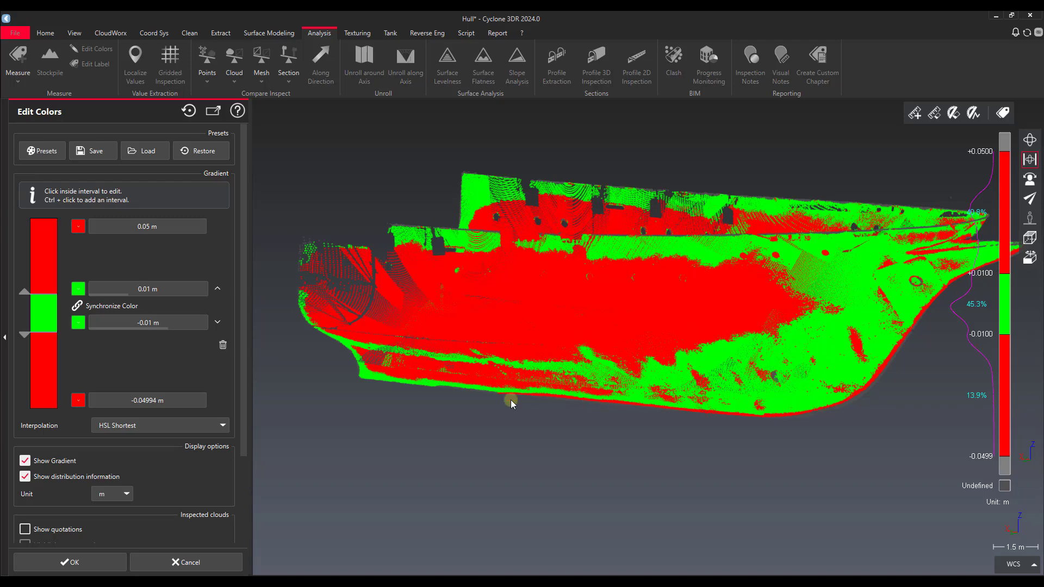
pyautogui.moveTo(666, 309); pyautogui.dragTo(598, 300)
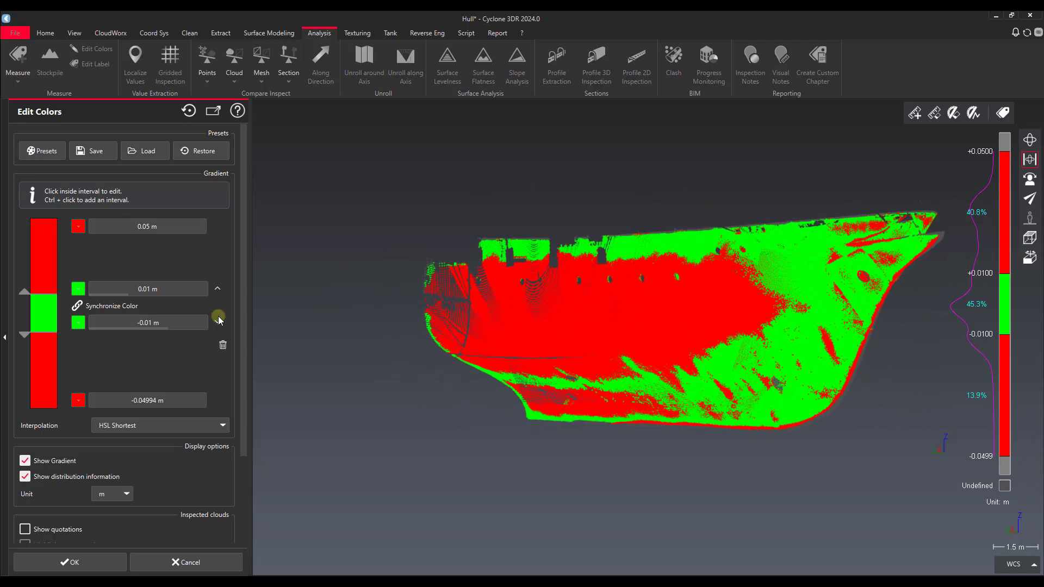
pyautogui.click(48, 266)
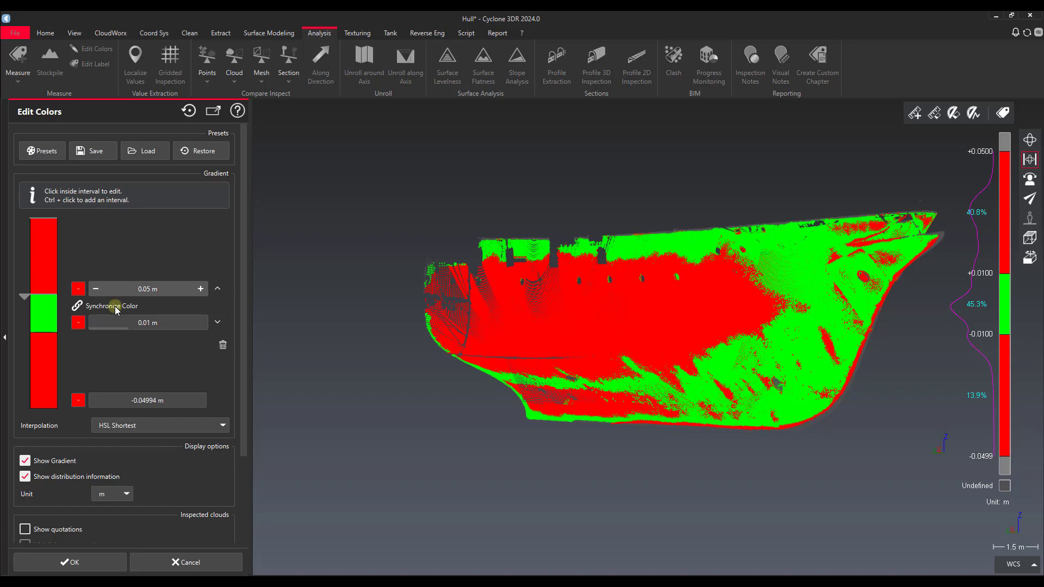
pyautogui.click(51, 270)
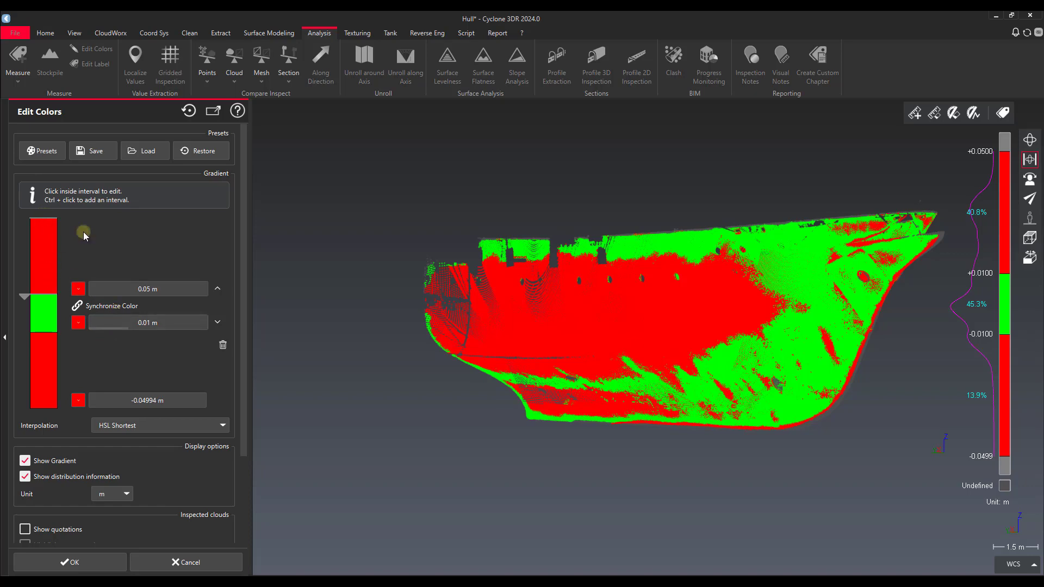
pyautogui.moveTo(565, 325)
pyautogui.mouseDown()
pyautogui.moveTo(624, 345)
pyautogui.moveTo(639, 314)
pyautogui.mouseUp()
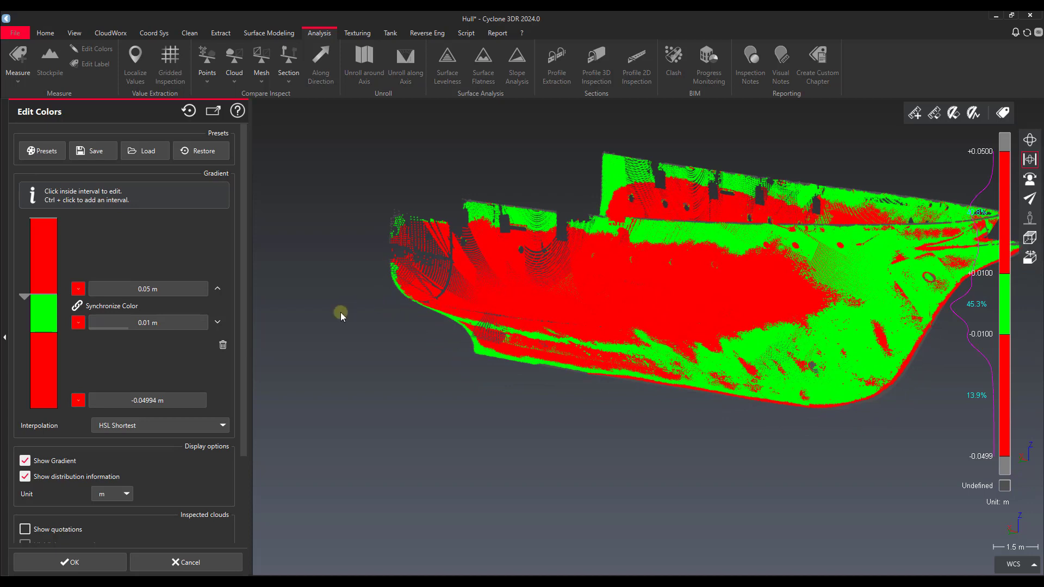
# Step: Split the lower red interval at about -0.0285 m and the upper red interval at about 0.028 m
pyautogui.click(45, 371)
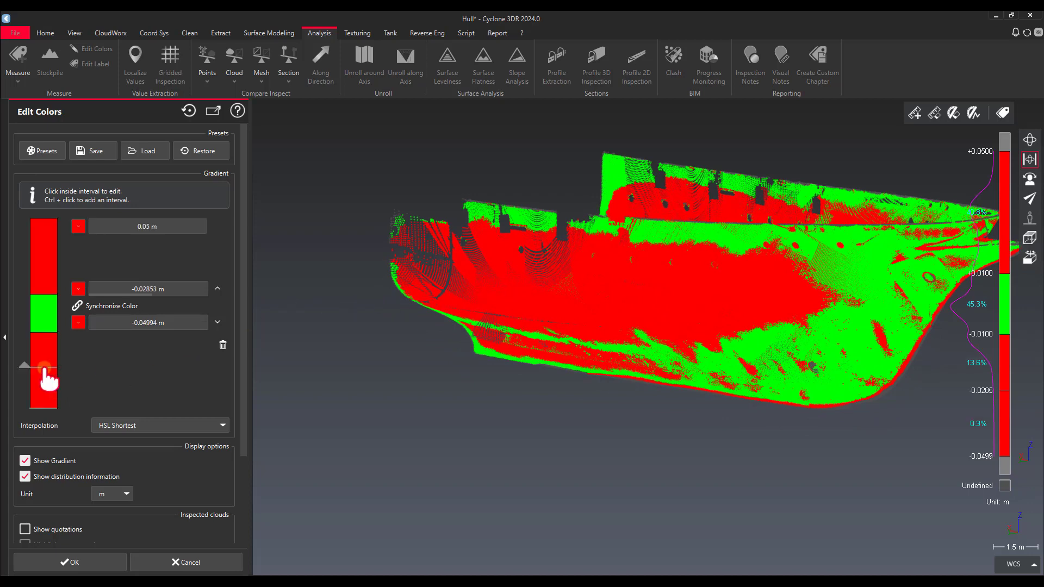
pyautogui.keyDown('ctrl'); pyautogui.click(43, 259); pyautogui.keyUp('ctrl')
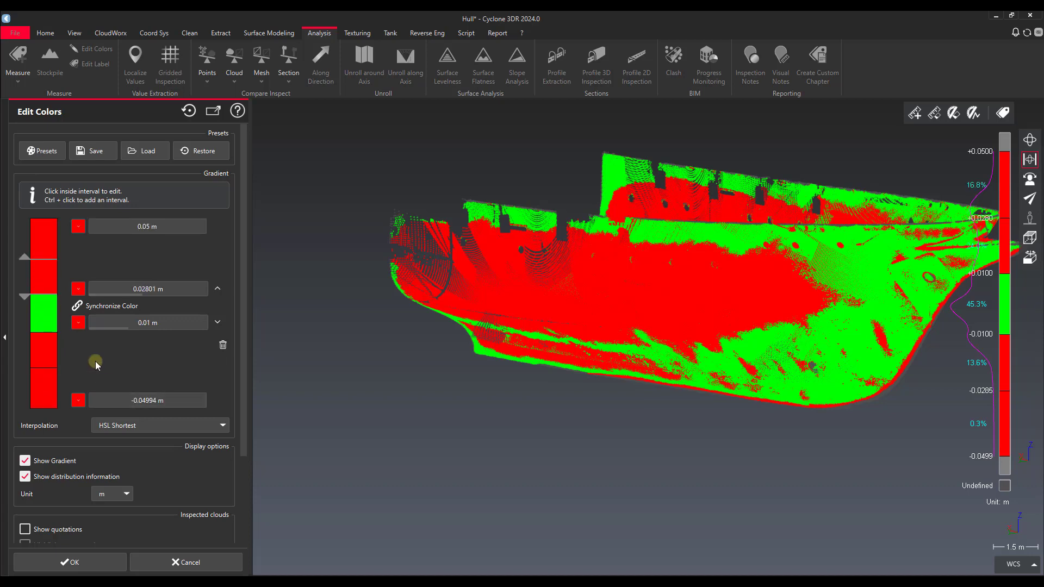
pyautogui.click(35, 346)
pyautogui.click(37, 274)
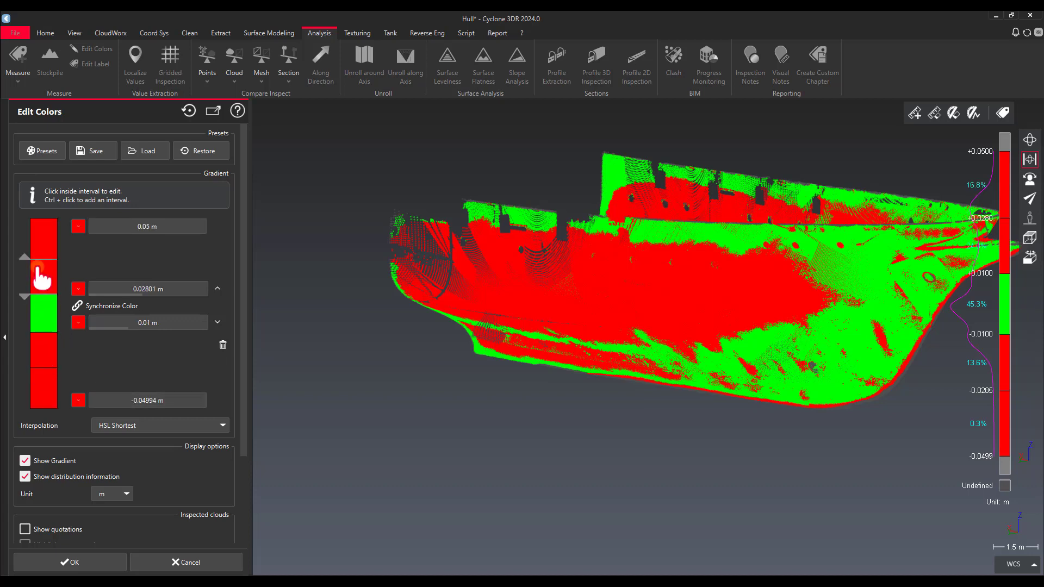
# Step: Set the limit between the two upper red gradient intervals to 0.025 m
pyautogui.click(42, 233)
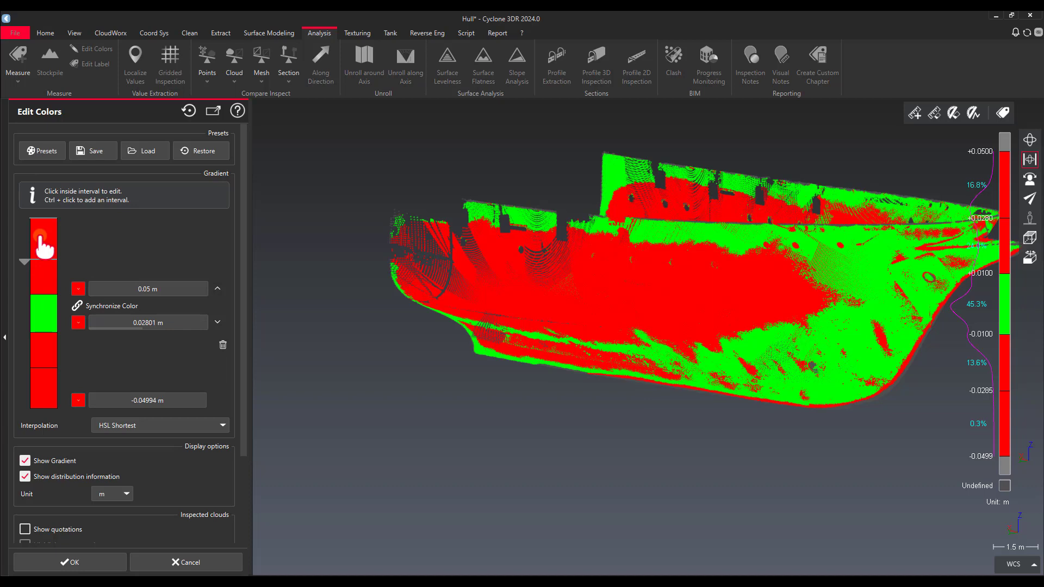
pyautogui.click(47, 309)
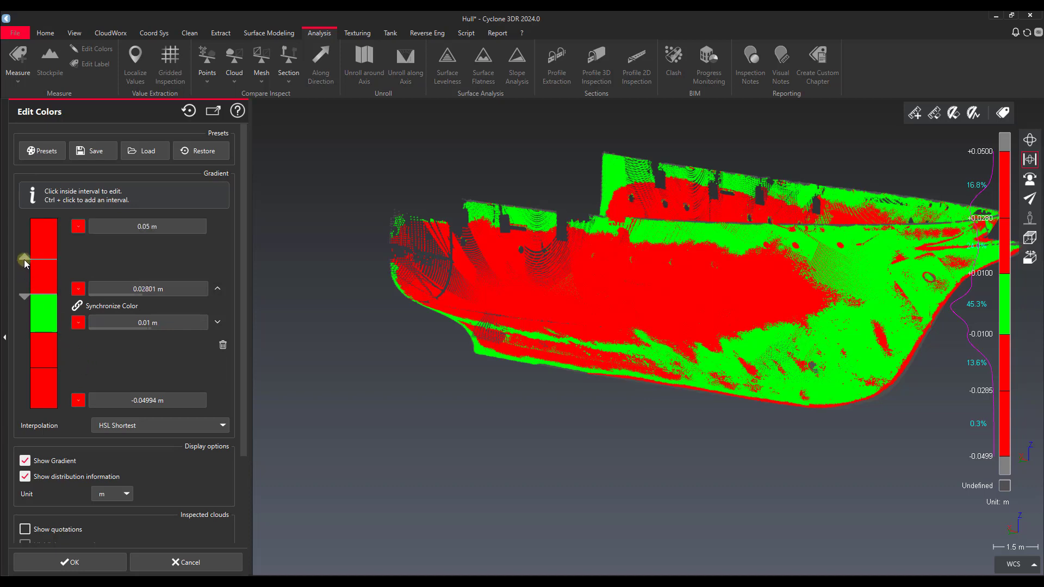
pyautogui.moveTo(24, 261); pyautogui.dragTo(25, 258)
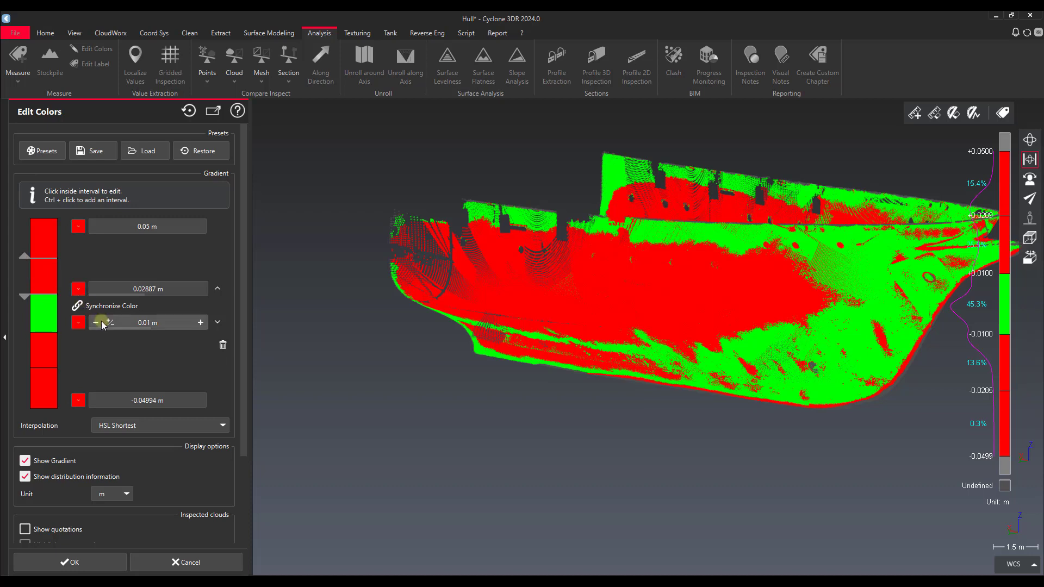
pyautogui.click(49, 278)
pyautogui.click(134, 289)
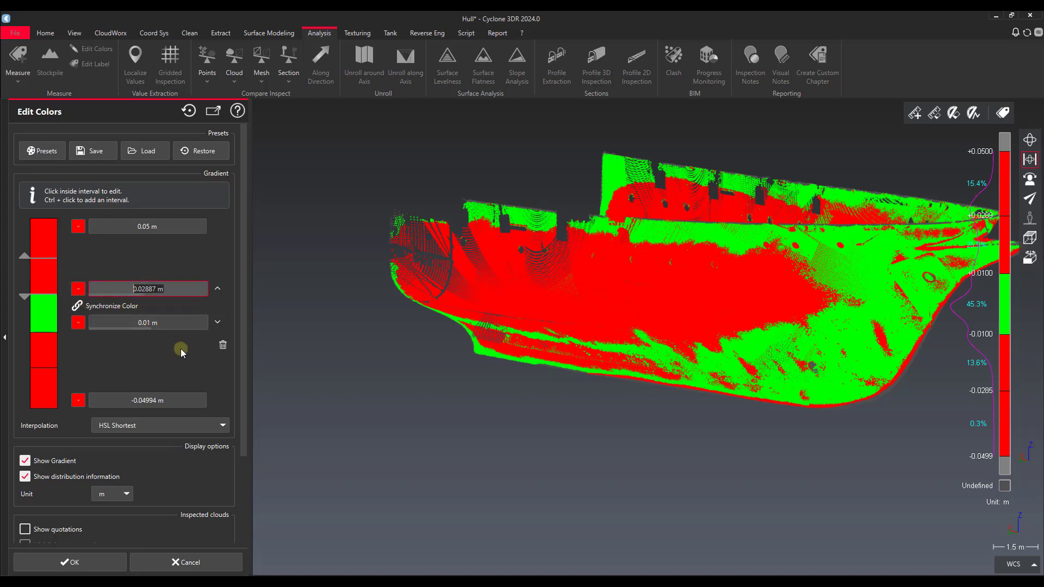
pyautogui.hotkey('ctrl', 'a')
pyautogui.write('.025')
pyautogui.press('Return')
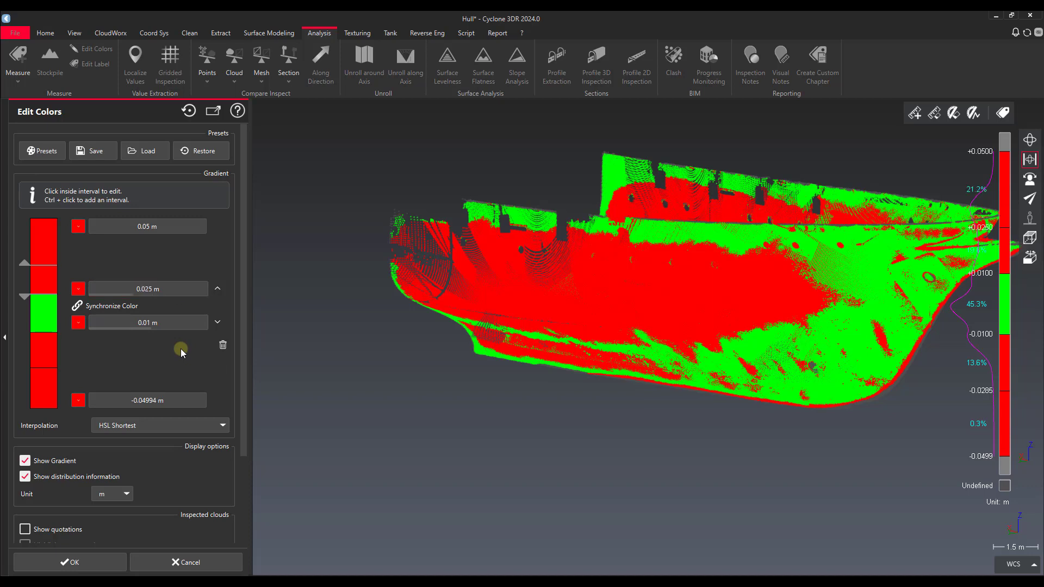
# Step: Set the limit between the two lower red gradient intervals to -0.025 m
pyautogui.click(47, 354)
pyautogui.click(155, 325)
pyautogui.hotkey('ctrl', 'a')
pyautogui.write('-')
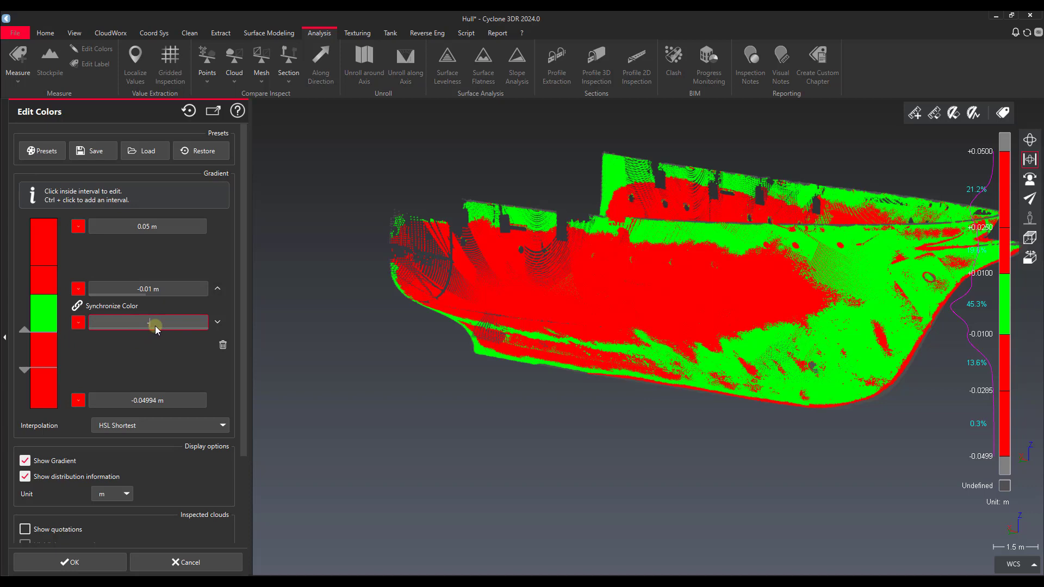
pyautogui.write('.025')
pyautogui.press('Return')
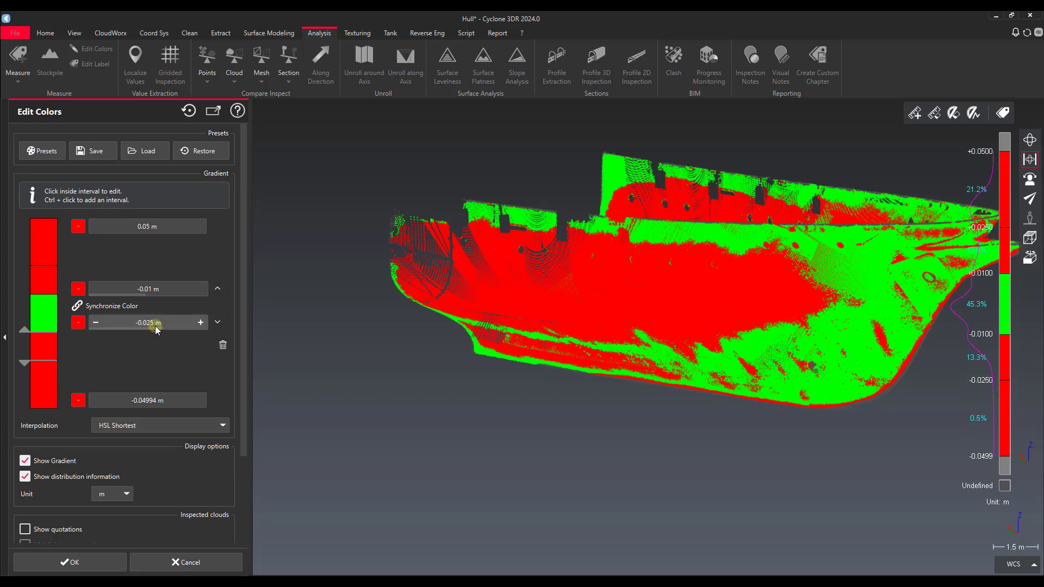
# Step: Color the gradient intervals from 0.01 to 0.025 m and from -0.01 to -0.025 m yellow
pyautogui.click(42, 277)
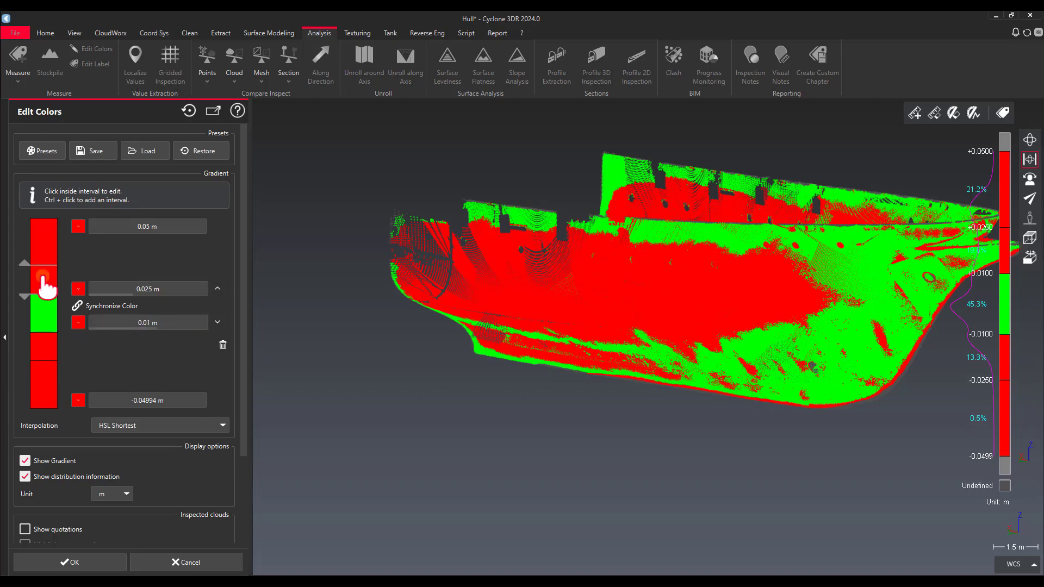
pyautogui.click(81, 289)
pyautogui.click(139, 311)
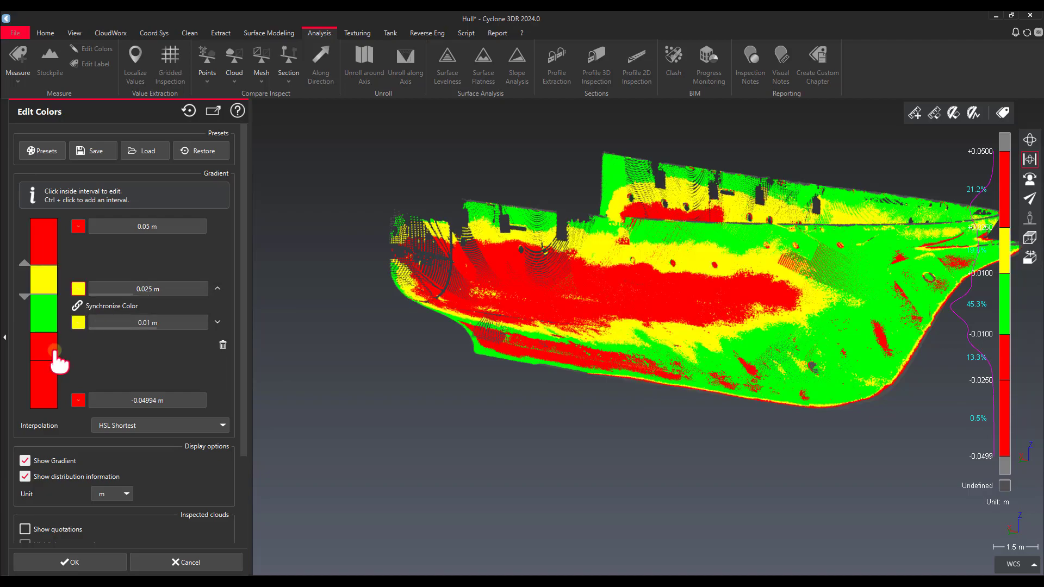
pyautogui.click(43, 348)
pyautogui.click(79, 288)
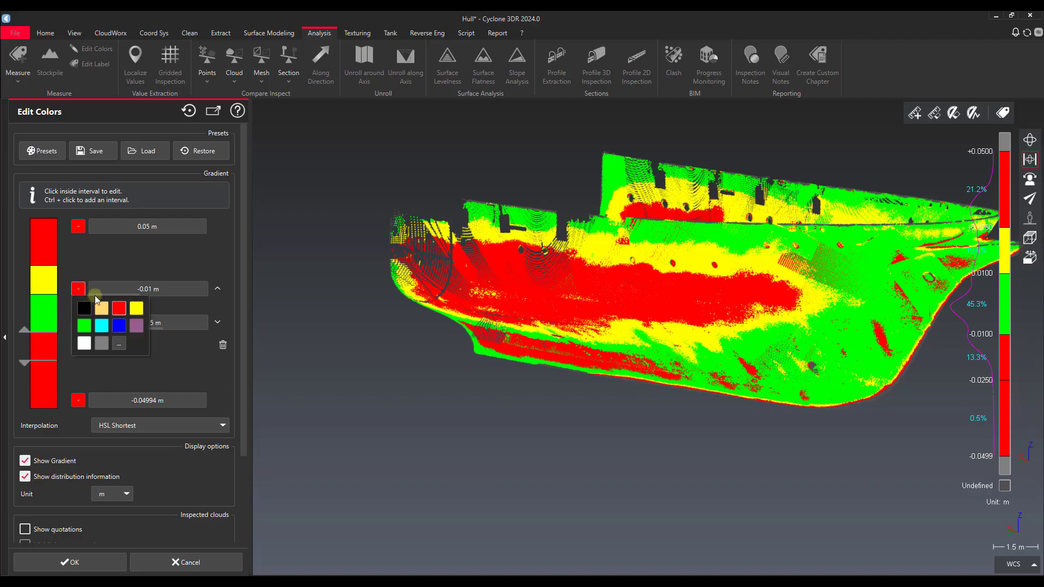
pyautogui.click(137, 309)
# Step: Raise the limit between the upper yellow and red intervals to about 0.037 m
pyautogui.moveTo(648, 310); pyautogui.dragTo(663, 294)
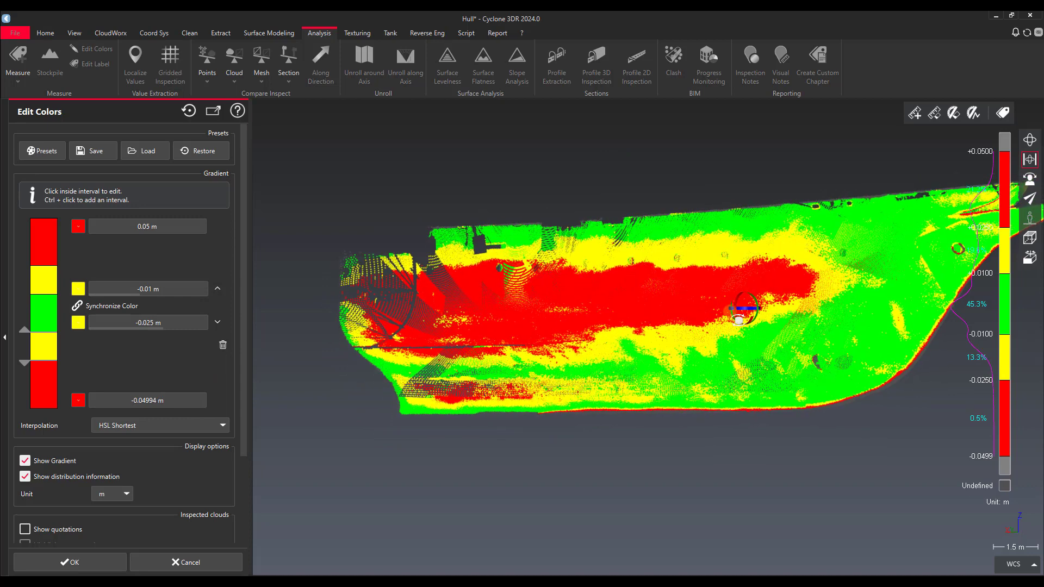
pyautogui.moveTo(745, 308); pyautogui.dragTo(647, 297)
pyautogui.click(118, 285)
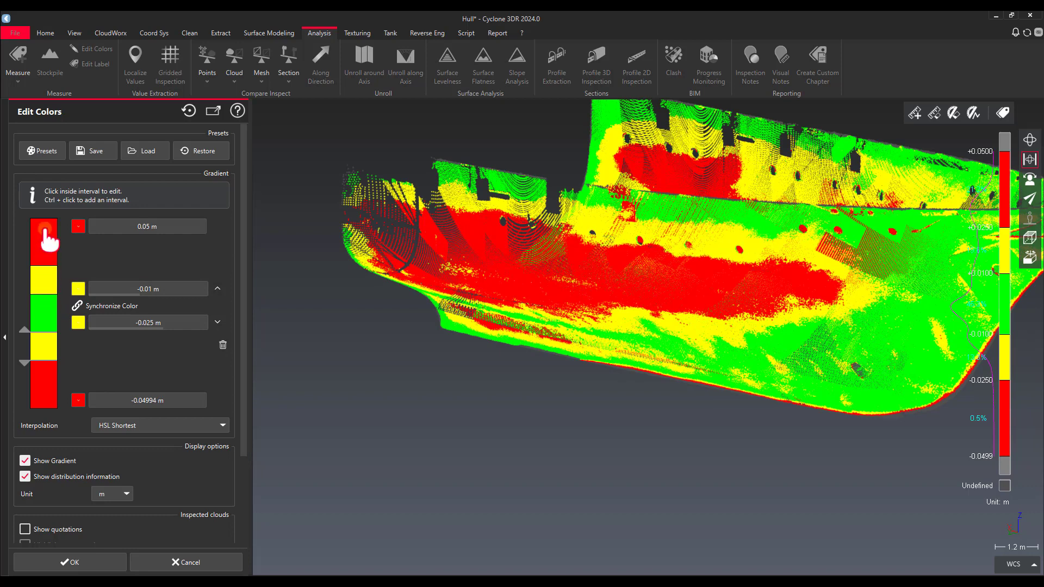
pyautogui.click(42, 278)
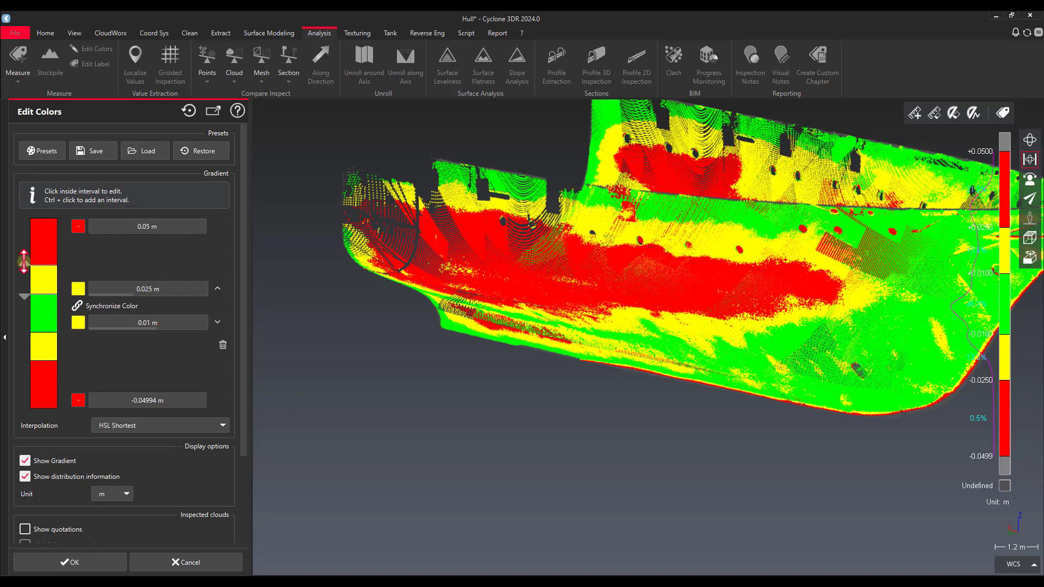
pyautogui.moveTo(23, 261); pyautogui.dragTo(26, 242)
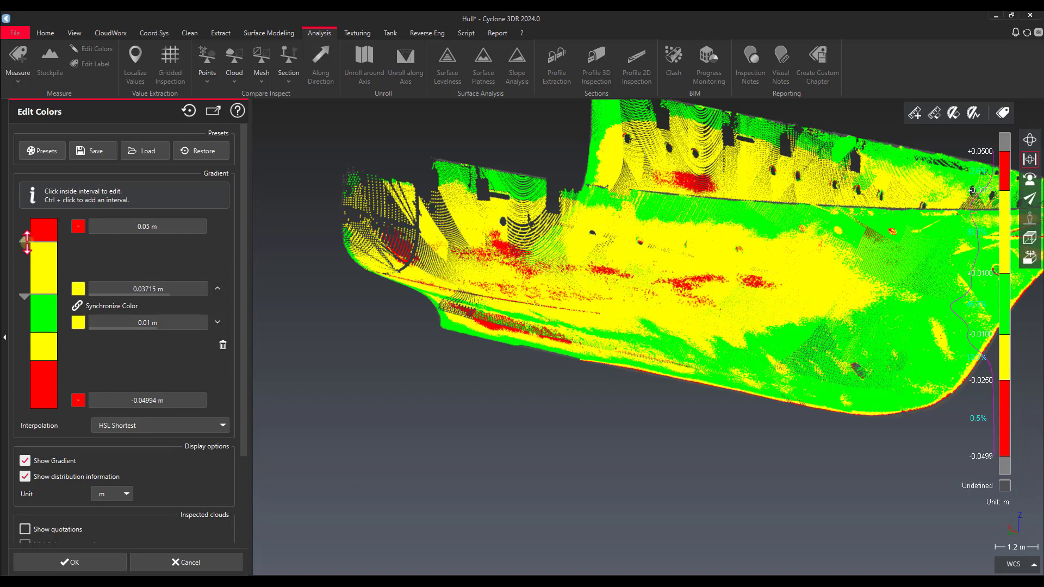
# Step: Return the limit between the upper yellow and red intervals to exactly 0.025 m
pyautogui.click(108, 290)
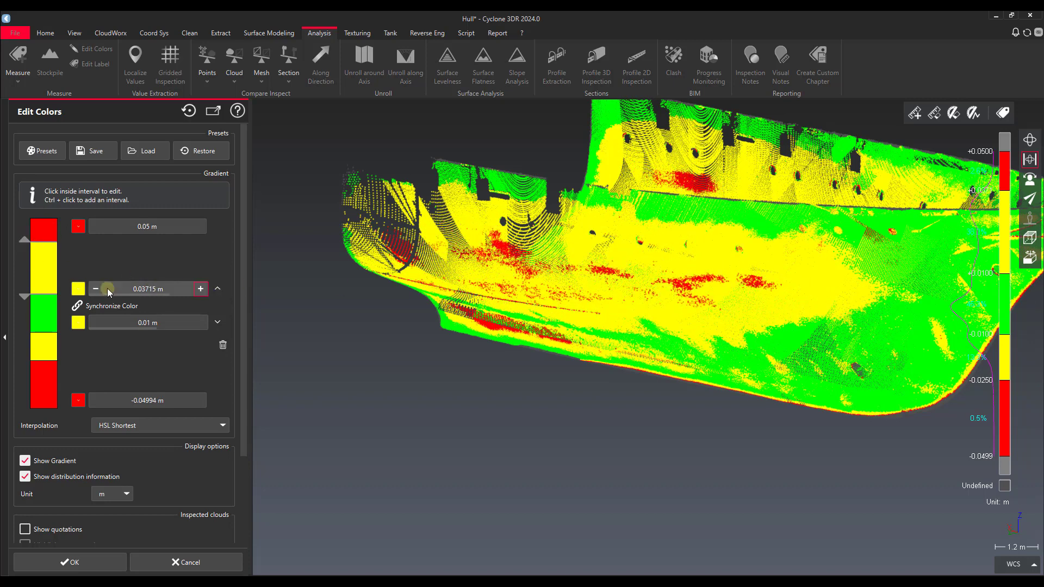
pyautogui.click(145, 289)
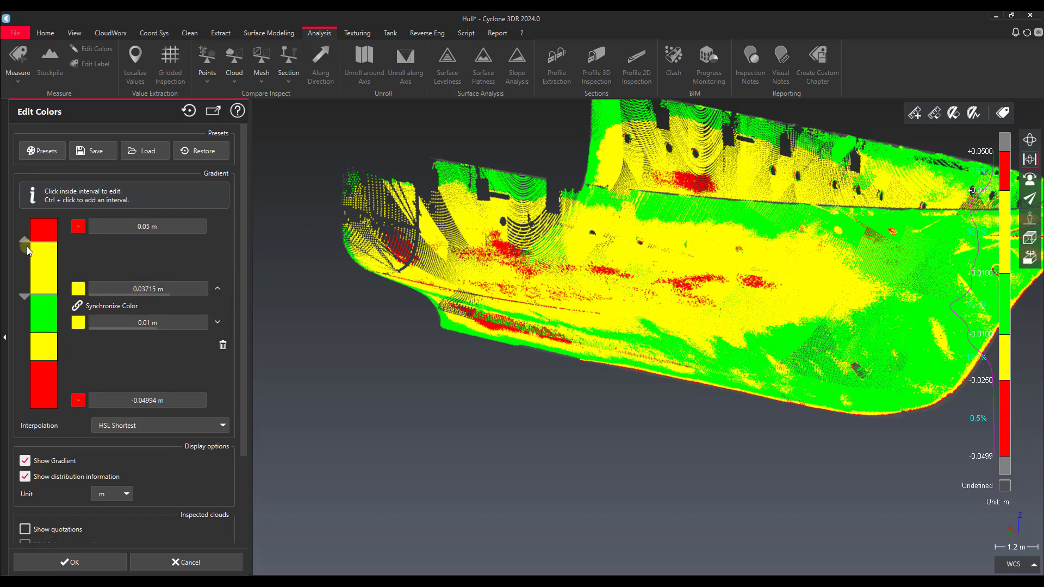
pyautogui.doubleClick(141, 294)
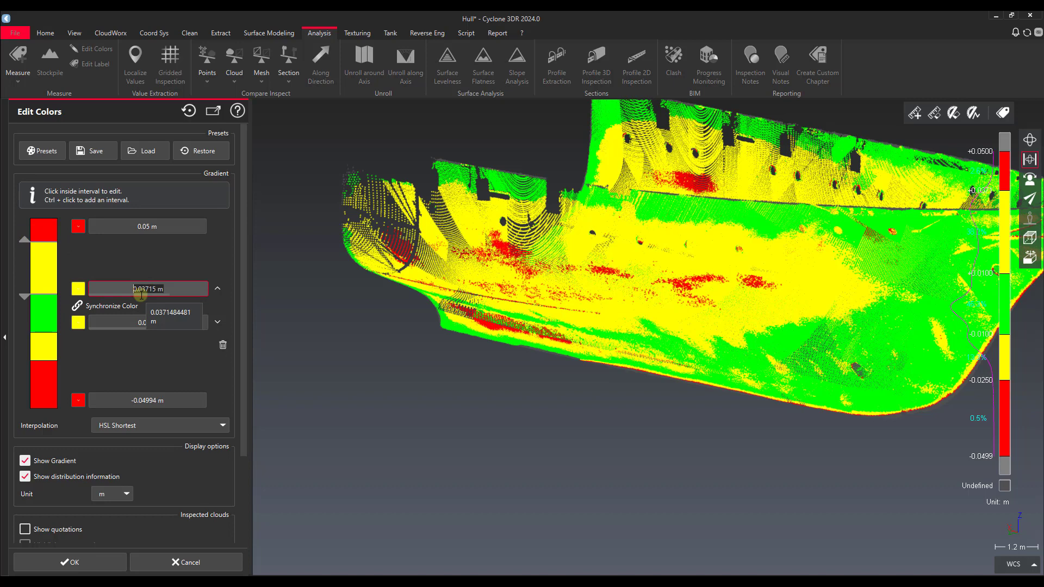
pyautogui.write('0.025')
pyautogui.press('Return')
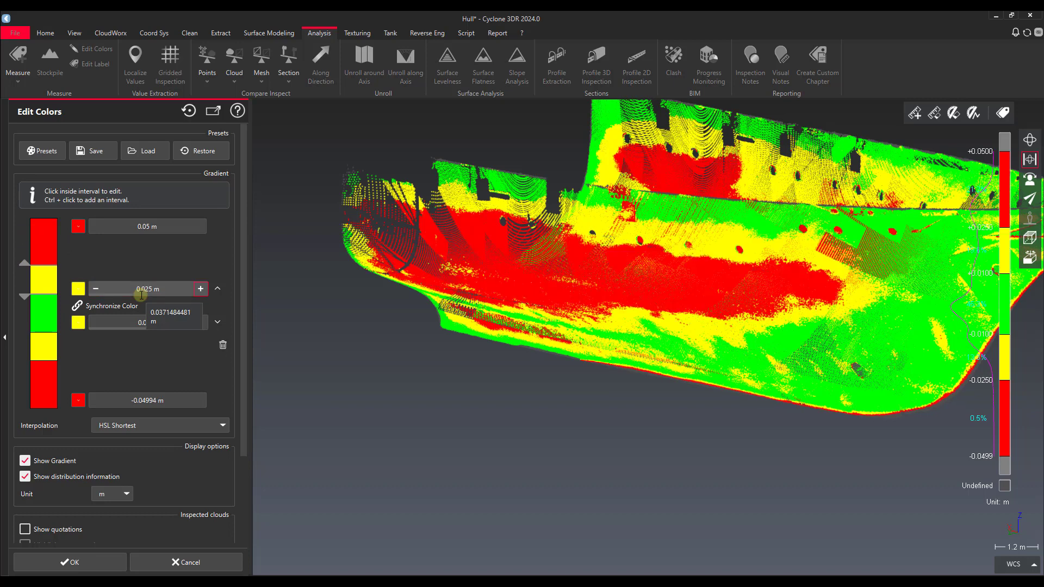
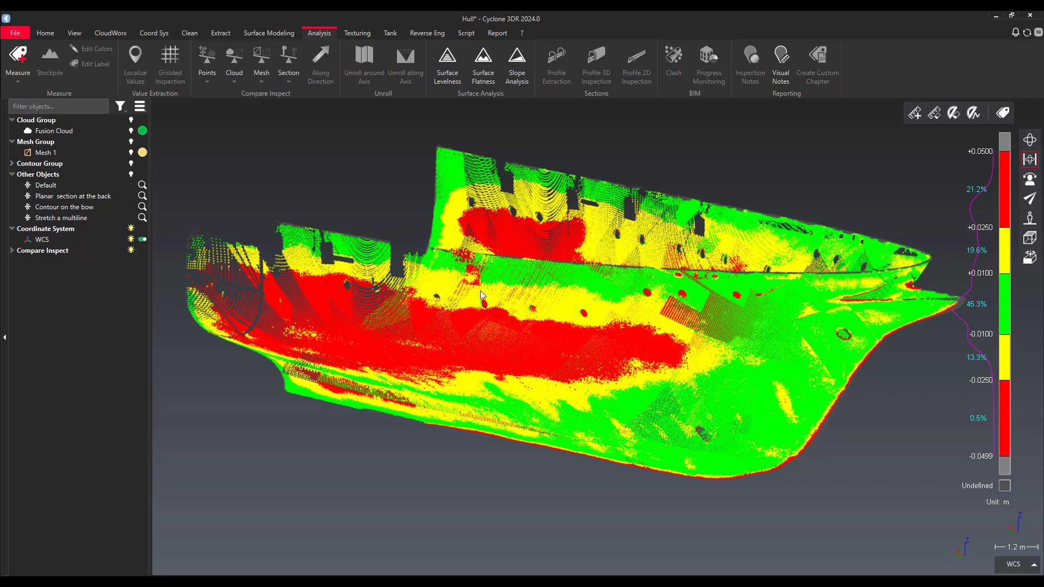
# Step: Check the Fusion Cloud and the Compare Inspect group's contents, highlighting the Mesh 1 / Fusion Cloud comparison on the hull
pyautogui.click(424, 240)
pyautogui.click(56, 132)
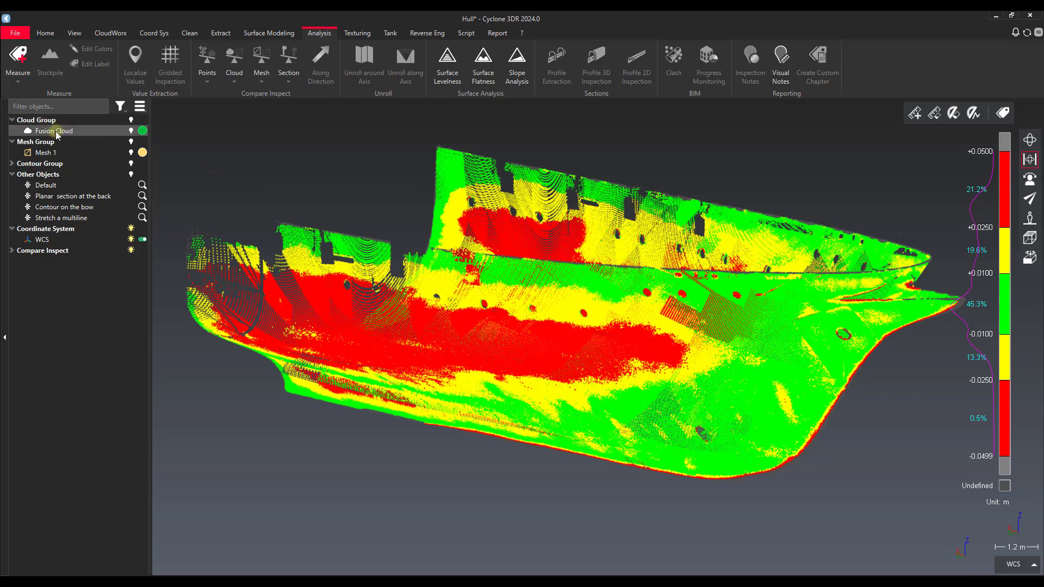
pyautogui.click(131, 132)
pyautogui.click(131, 132)
pyautogui.click(12, 253)
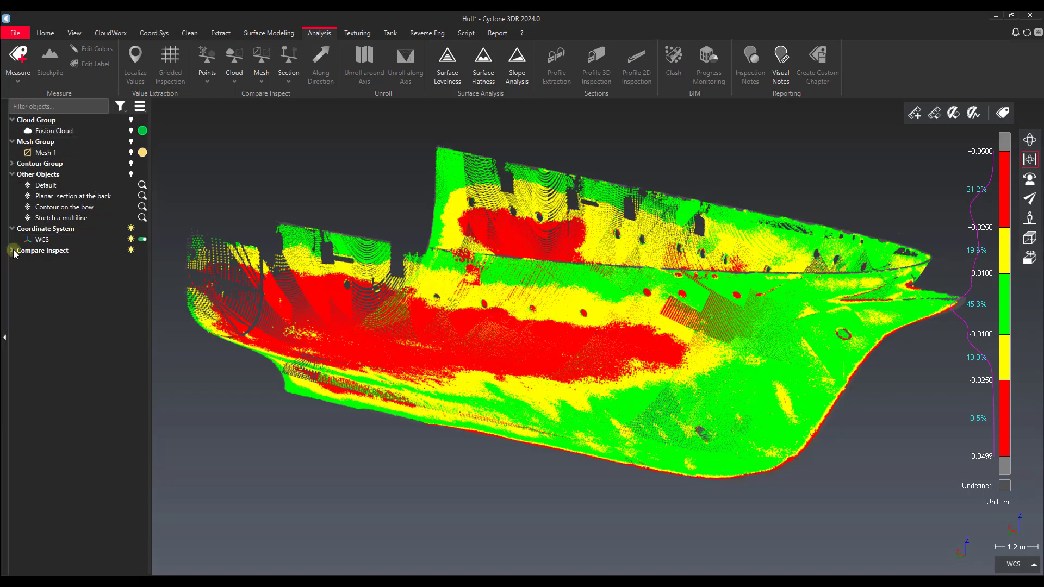
pyautogui.click(69, 315)
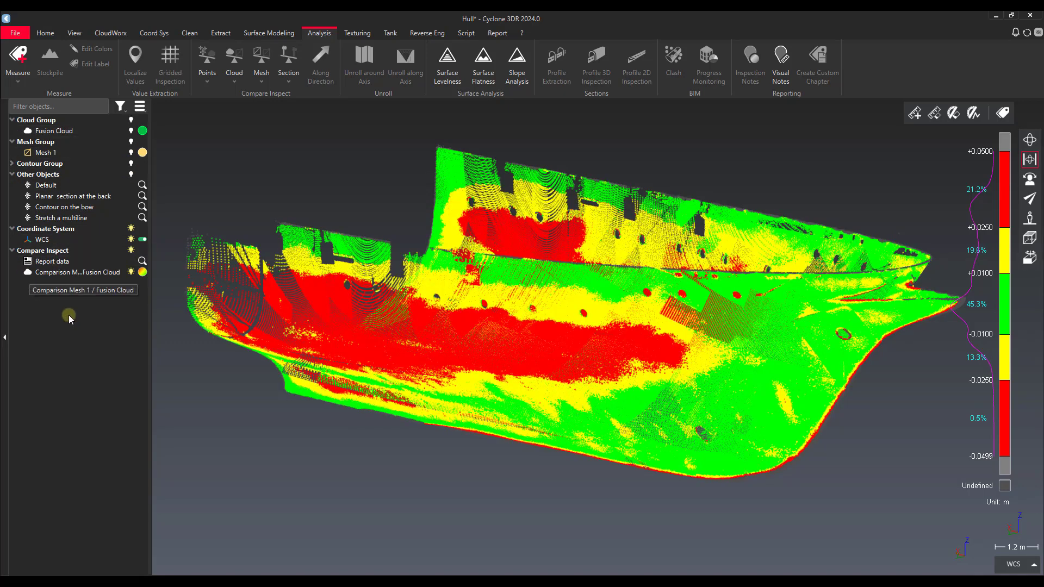
pyautogui.click(90, 277)
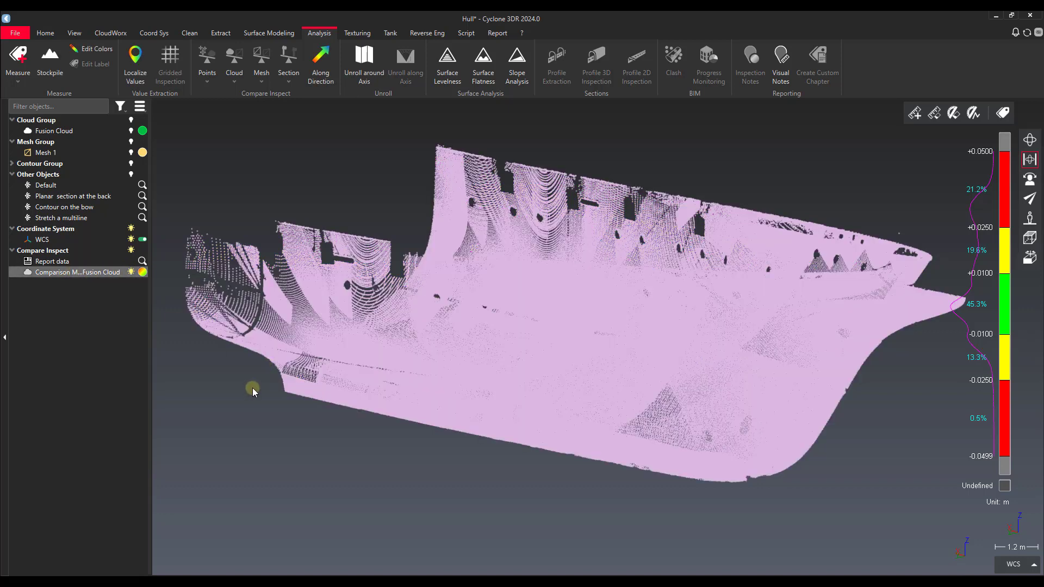
pyautogui.click(253, 387)
# Step: Create three Measure Deviation labels on the hull side, one each in the red, yellow and green zones
pyautogui.moveTo(345, 390); pyautogui.dragTo(633, 347)
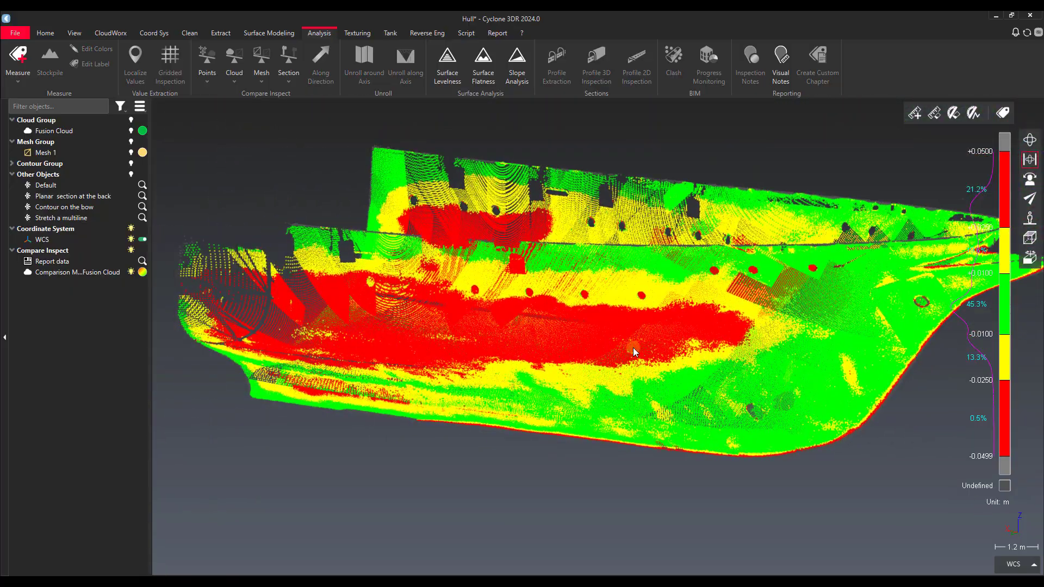
pyautogui.moveTo(576, 317)
pyautogui.mouseDown()
pyautogui.moveTo(590, 343)
pyautogui.moveTo(561, 321)
pyautogui.mouseUp()
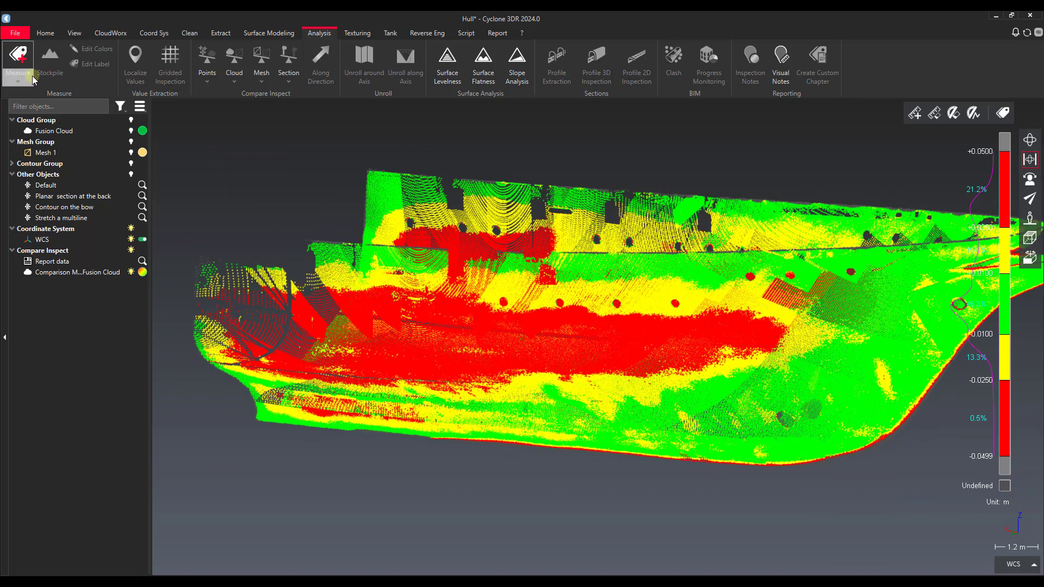
pyautogui.click(21, 76)
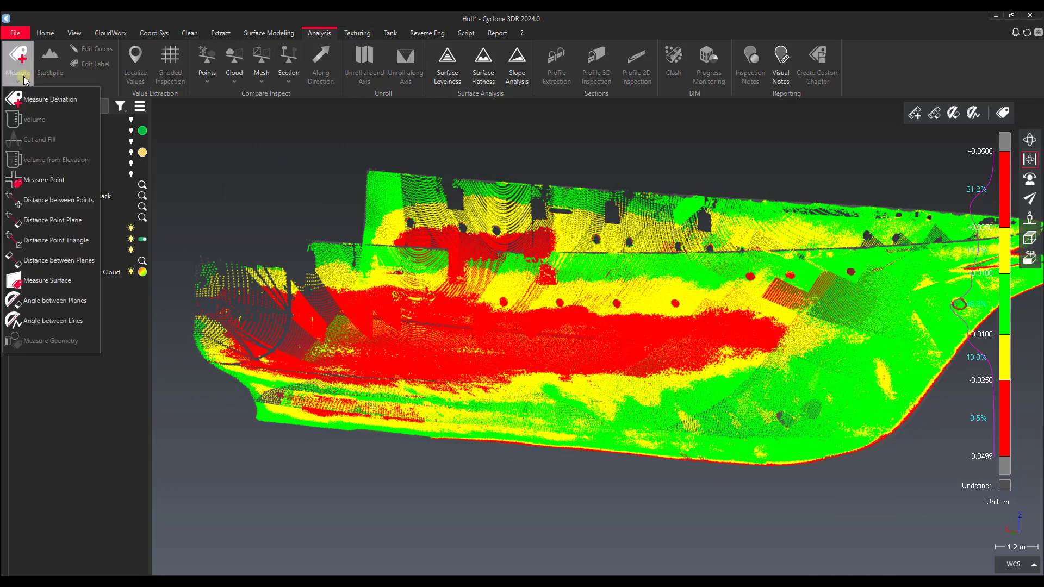
pyautogui.click(32, 101)
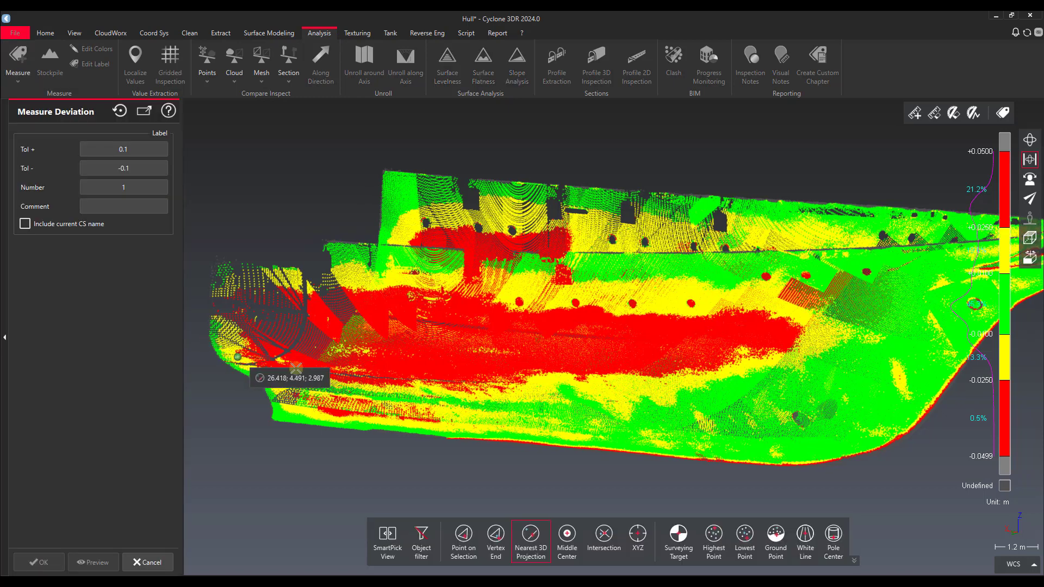
pyautogui.click(374, 304)
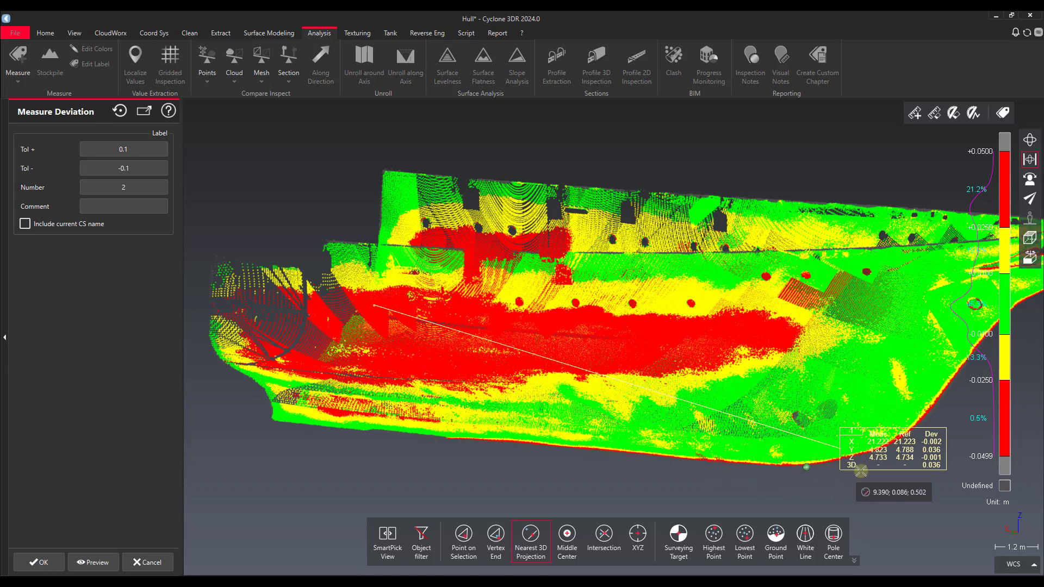
pyautogui.click(660, 298)
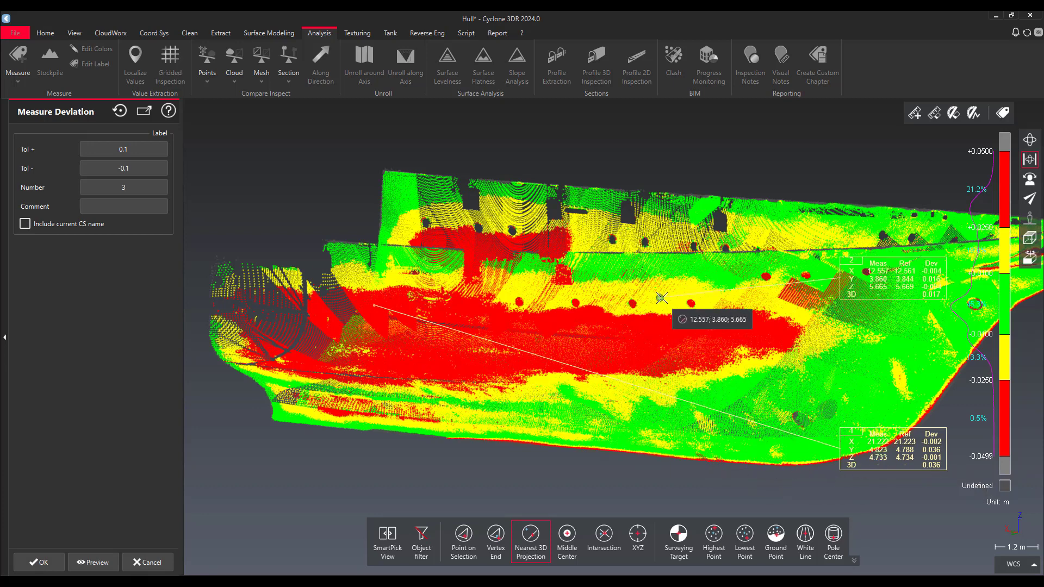
pyautogui.click(708, 271)
pyautogui.moveTo(715, 400); pyautogui.dragTo(462, 319, button='middle')
pyautogui.moveTo(462, 318); pyautogui.dragTo(624, 308)
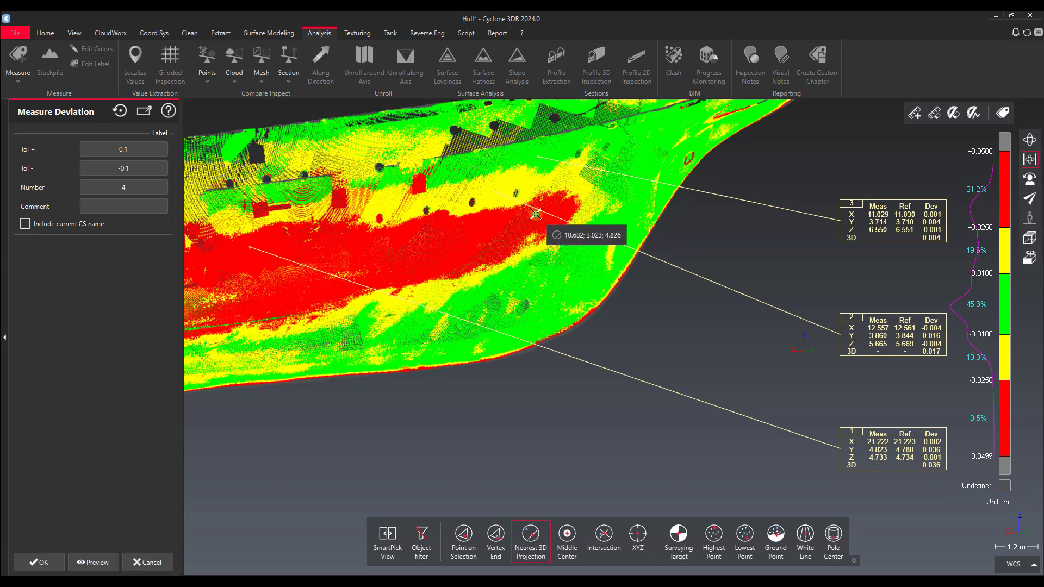
pyautogui.click(40, 562)
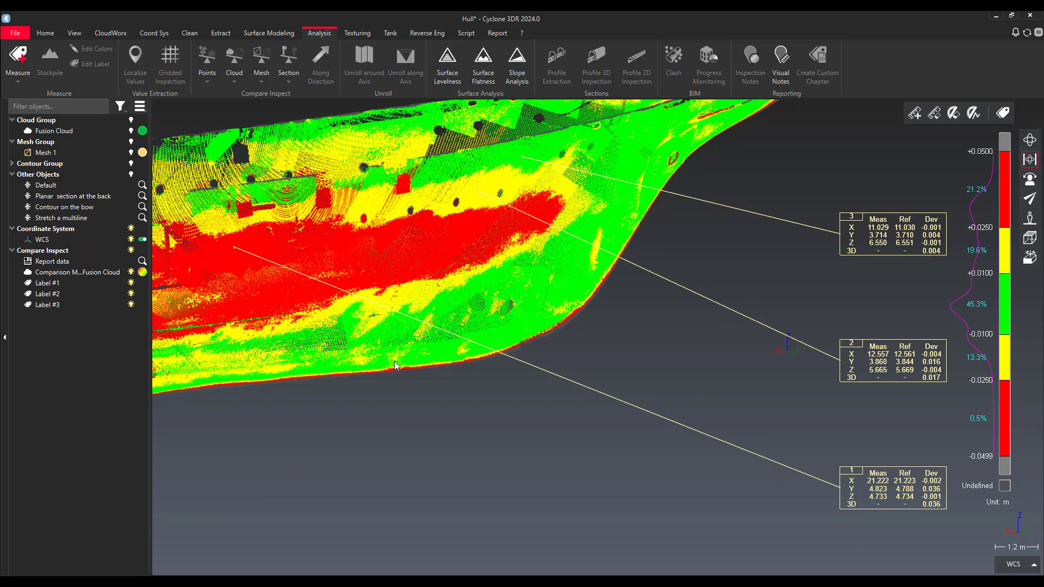
# Step: Reframe the hull with its deviation labels and update the view of the Compare Inspect report data
pyautogui.moveTo(386, 347); pyautogui.dragTo(264, 323)
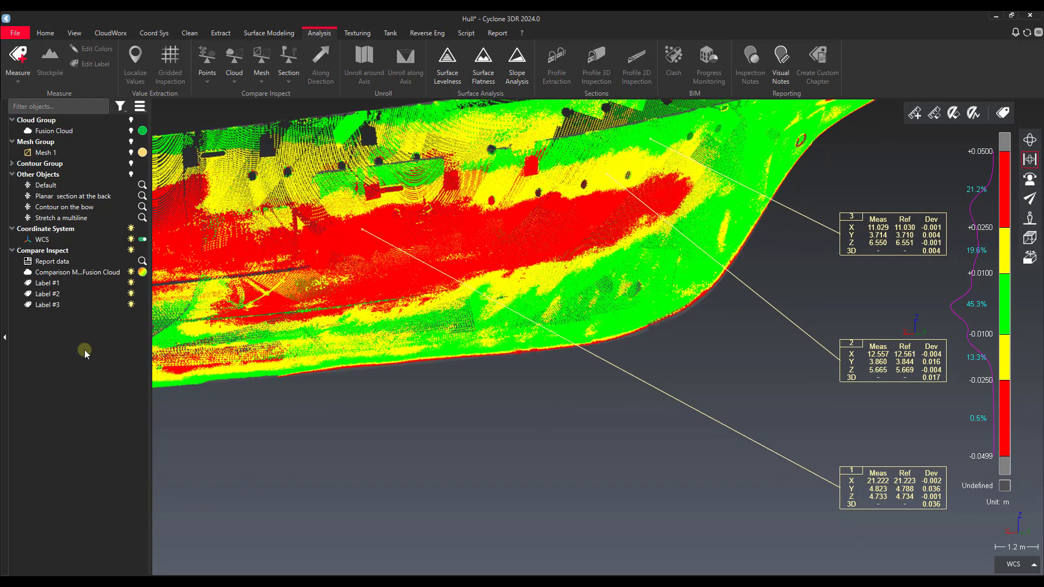
pyautogui.click(142, 262)
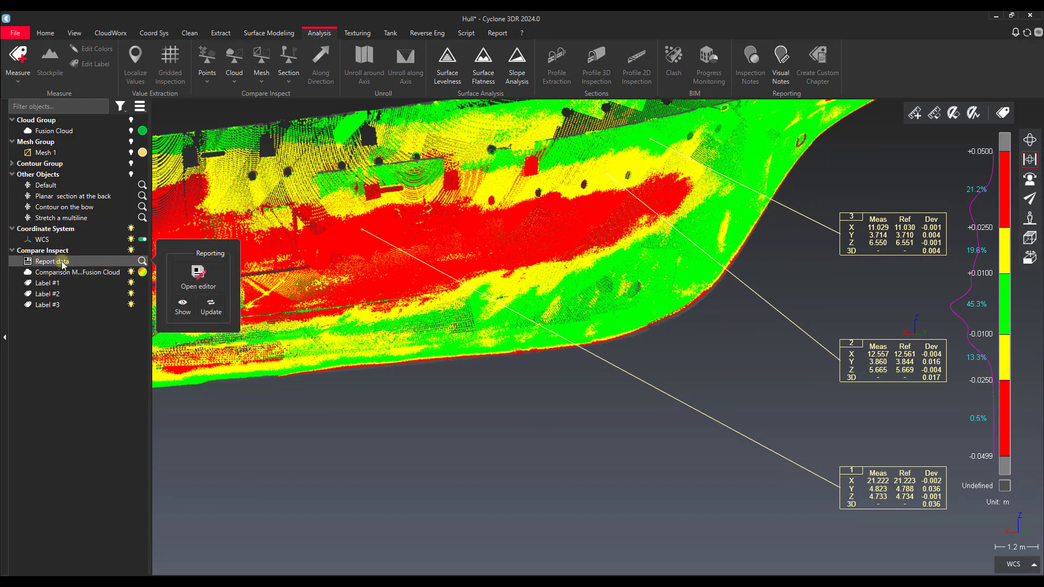
pyautogui.click(177, 310)
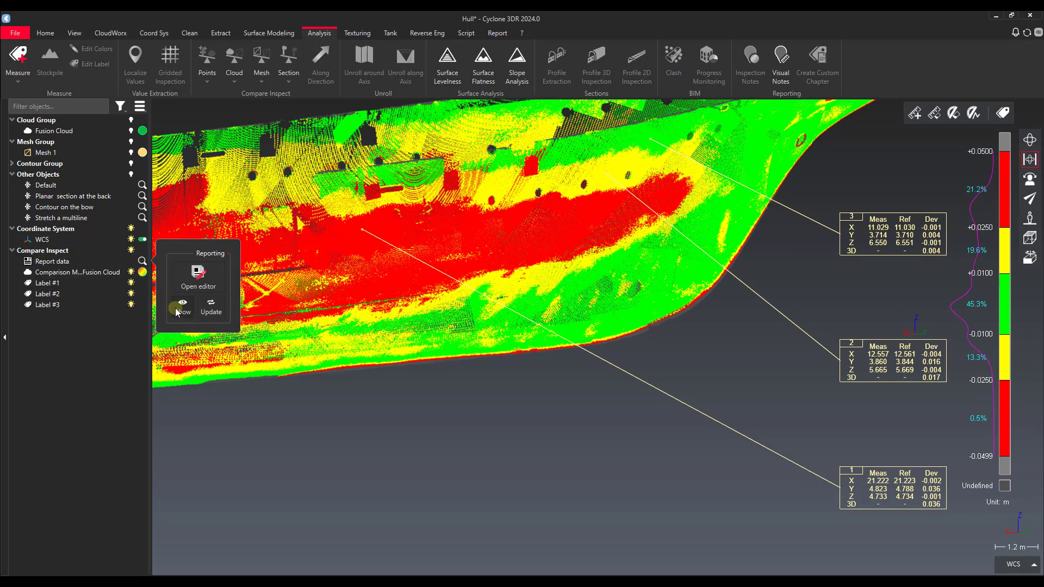
pyautogui.click(210, 309)
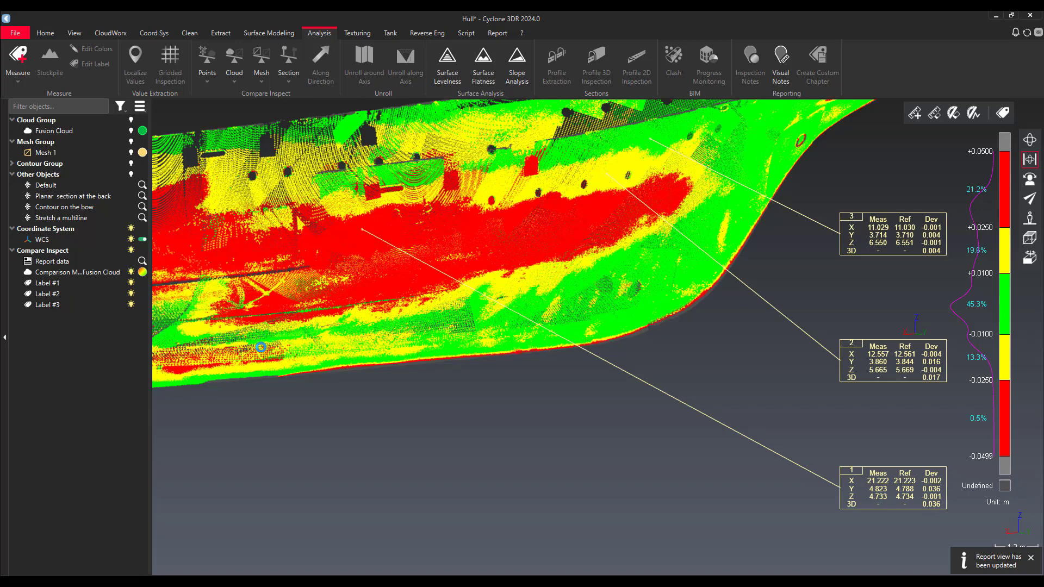
# Step: Review the hull deviation image in the report's Compare Inspect chapter and select the label table below it
pyautogui.scroll(-5, 489, 356)
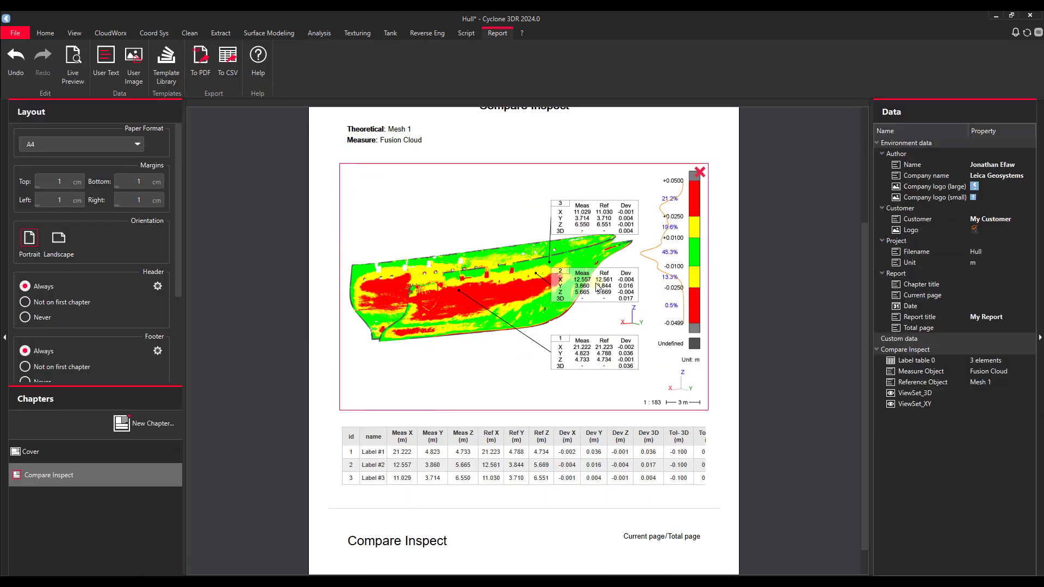
pyautogui.scroll(-1, 570, 305)
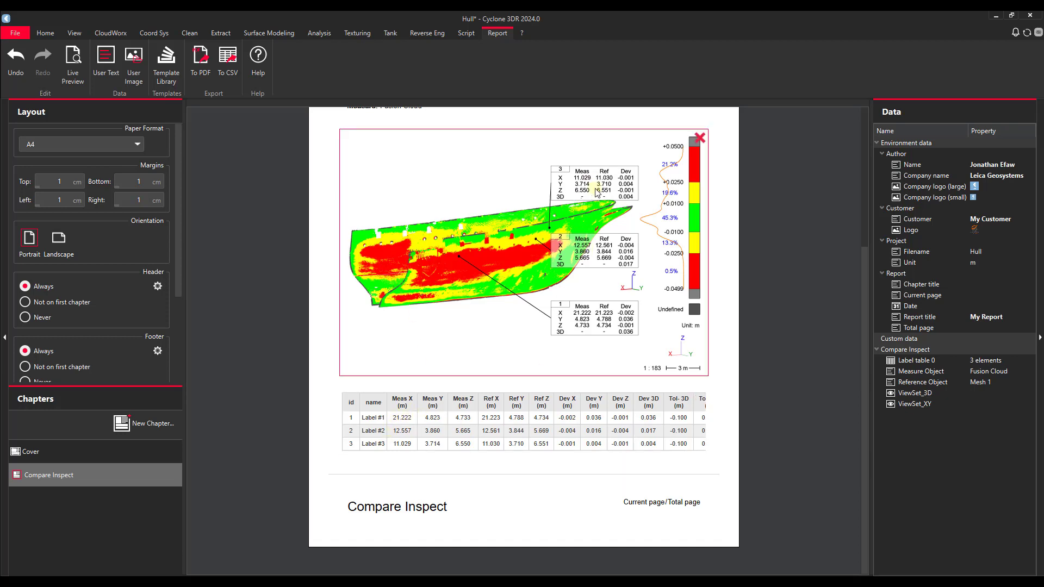
pyautogui.click(571, 424)
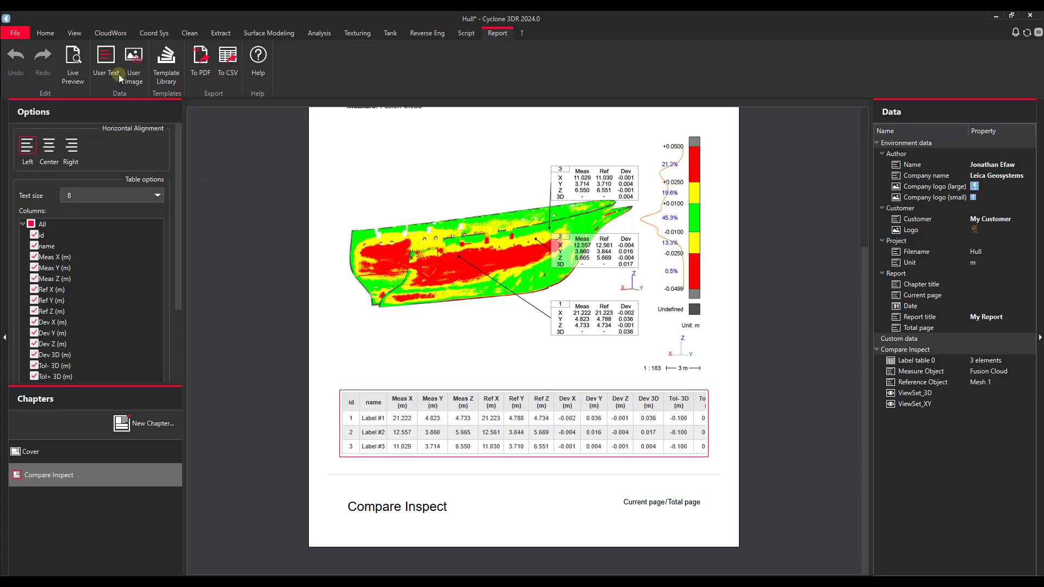
# Step: Return to the 3D scene and split the Mesh 1 / Fusion Cloud comparison into separate clouds with Scalar Steps
pyautogui.click(78, 35)
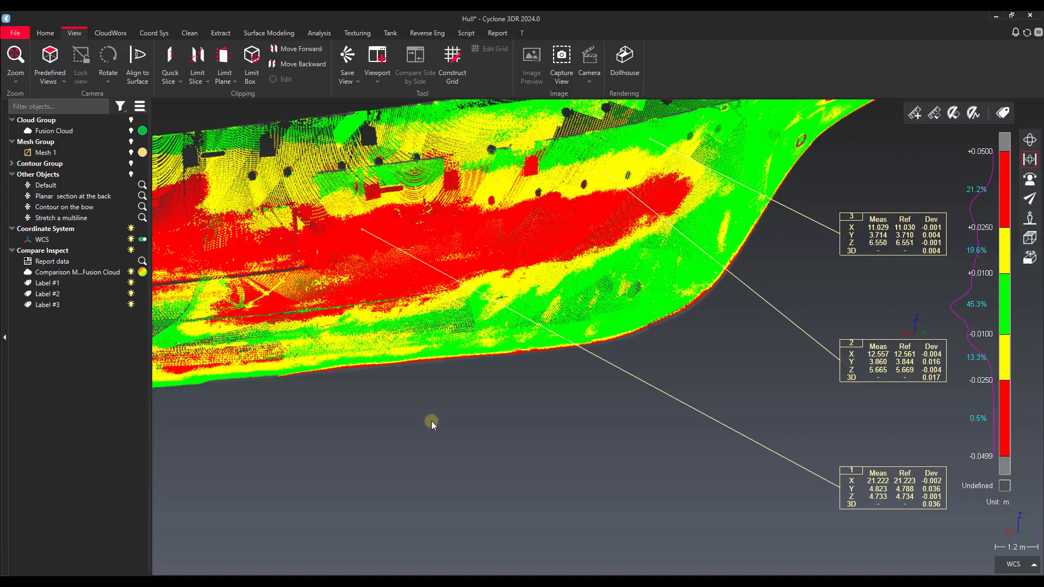
pyautogui.moveTo(432, 421); pyautogui.dragTo(393, 443)
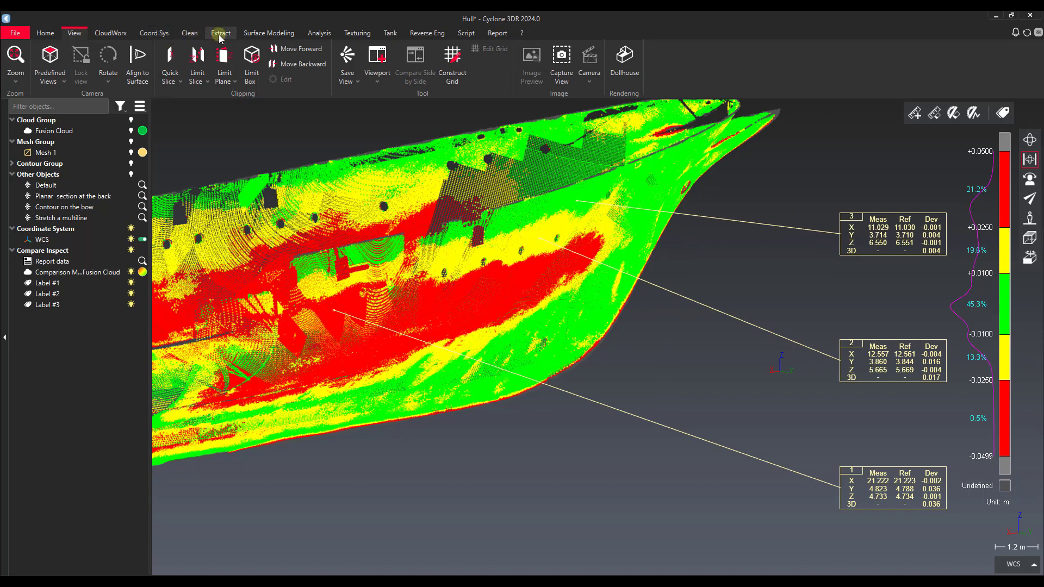
pyautogui.click(220, 36)
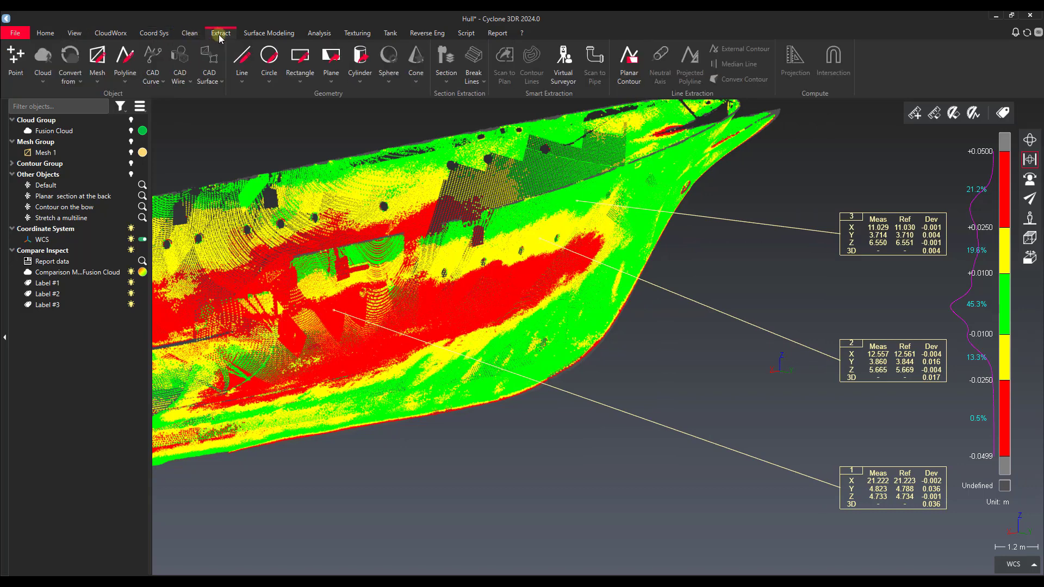
pyautogui.click(190, 34)
pyautogui.click(447, 294)
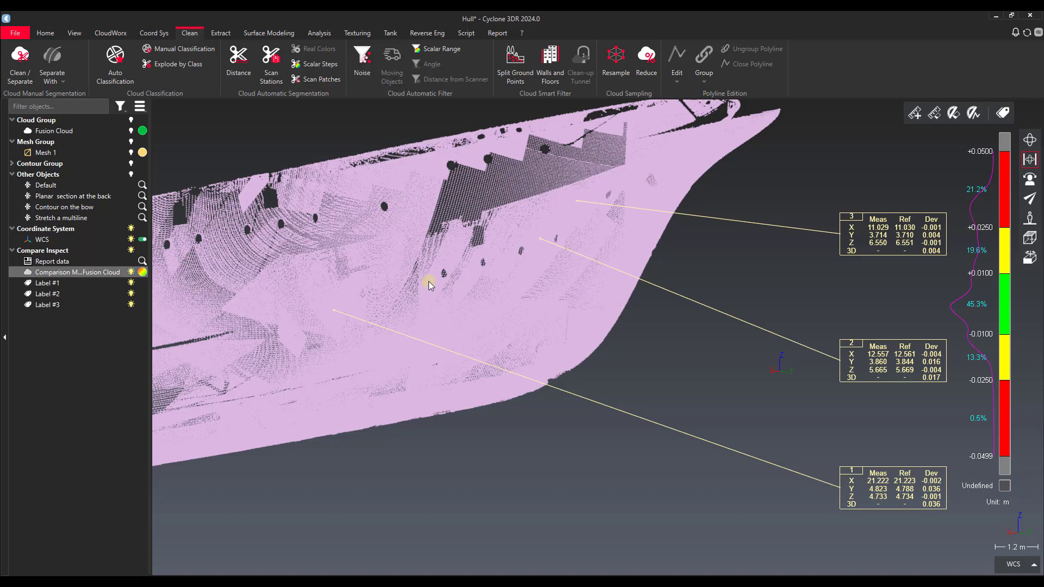
pyautogui.moveTo(428, 279); pyautogui.dragTo(402, 274)
pyautogui.click(308, 65)
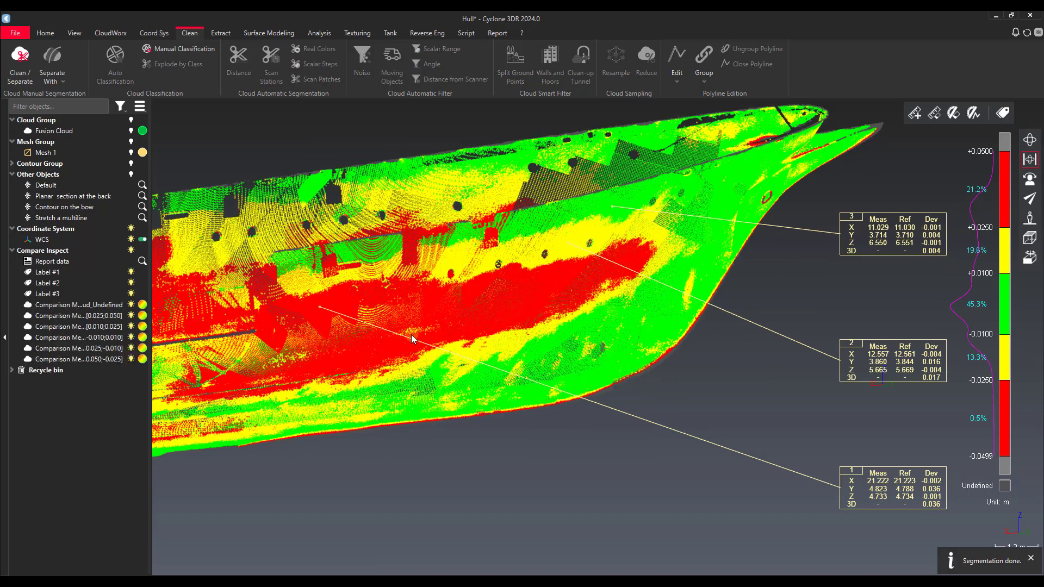
# Step: Hide the three deviation labels, Label #1 to Label #3, in the Compare Inspect group
pyautogui.click(131, 272)
pyautogui.click(131, 283)
pyautogui.click(131, 294)
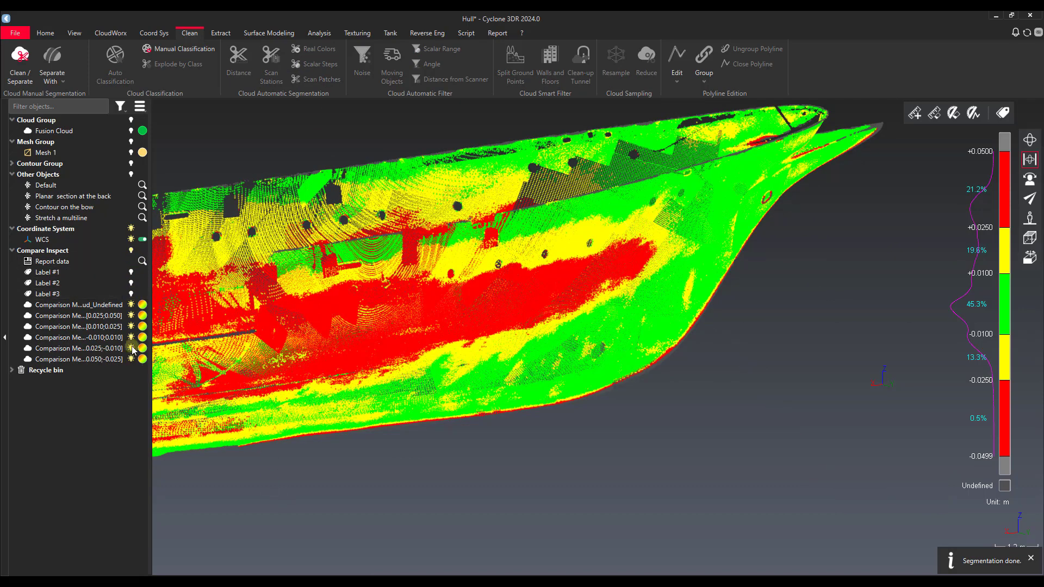
# Step: Highlight the Undefined, [0.025;0.050], [0.010;0.025], [-0.010;0.010] and [-0.025;-0.010] comparison clouds one by one to see where each lies on the hull
pyautogui.click(109, 304)
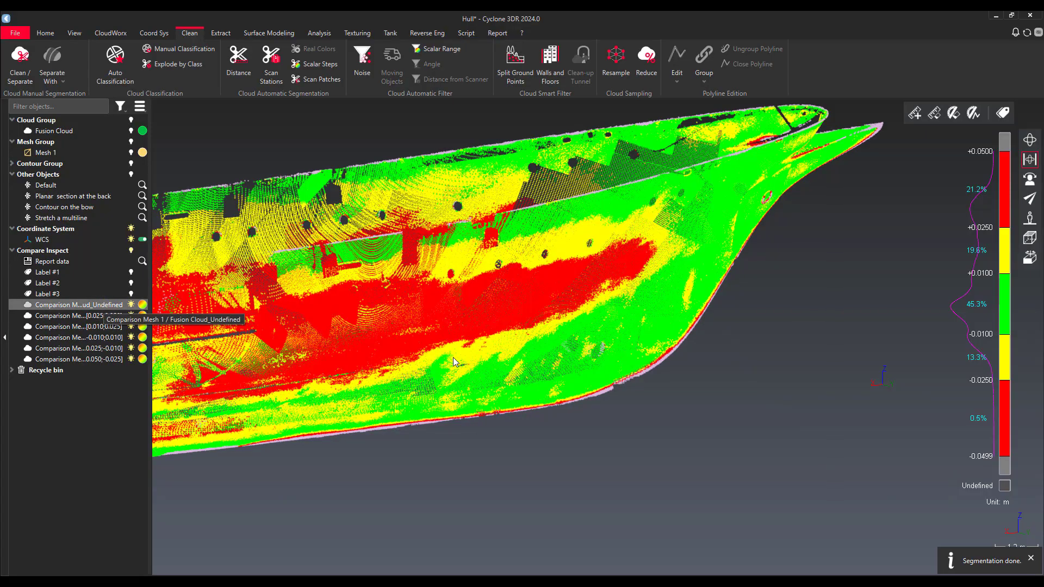
pyautogui.moveTo(456, 361); pyautogui.dragTo(424, 337)
pyautogui.click(103, 316)
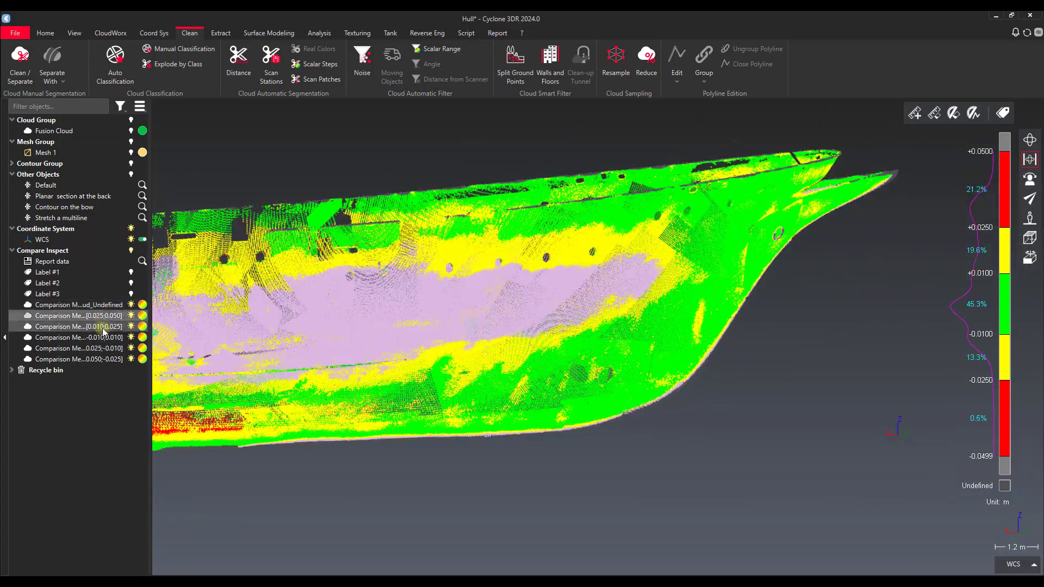
pyautogui.click(103, 327)
pyautogui.click(102, 337)
pyautogui.click(102, 348)
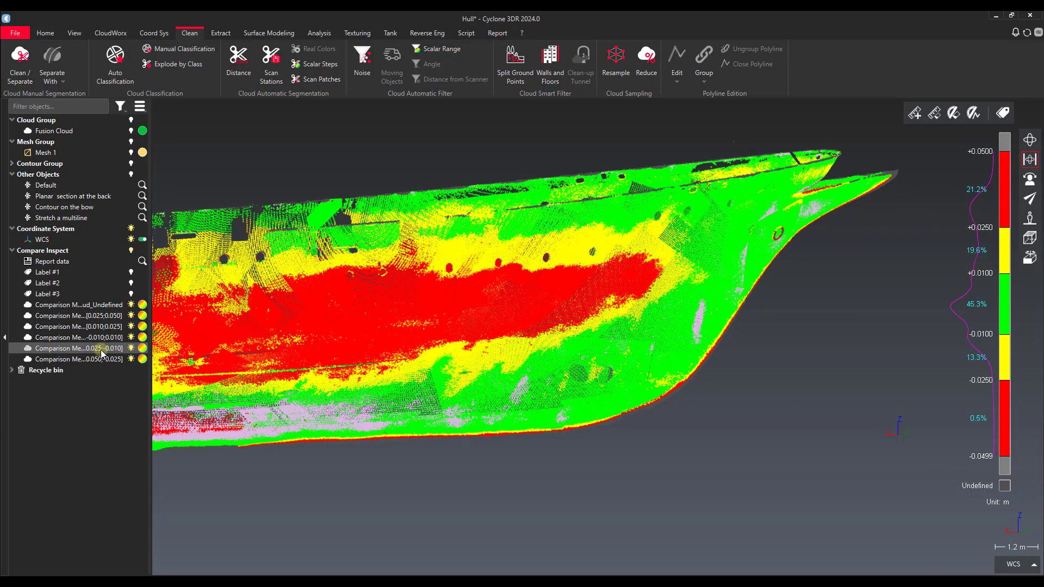
pyautogui.moveTo(499, 399); pyautogui.dragTo(710, 432)
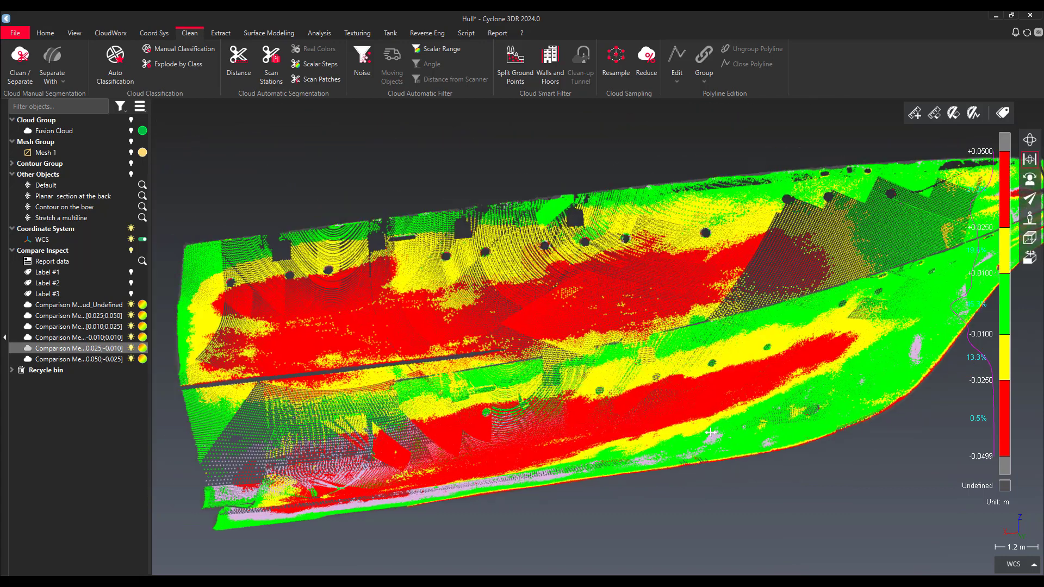
# Step: Show only the [0.025;0.050] comparison cloud and select it after examining the isolated red areas from several angles
pyautogui.click(117, 315)
pyautogui.rightClick(334, 306)
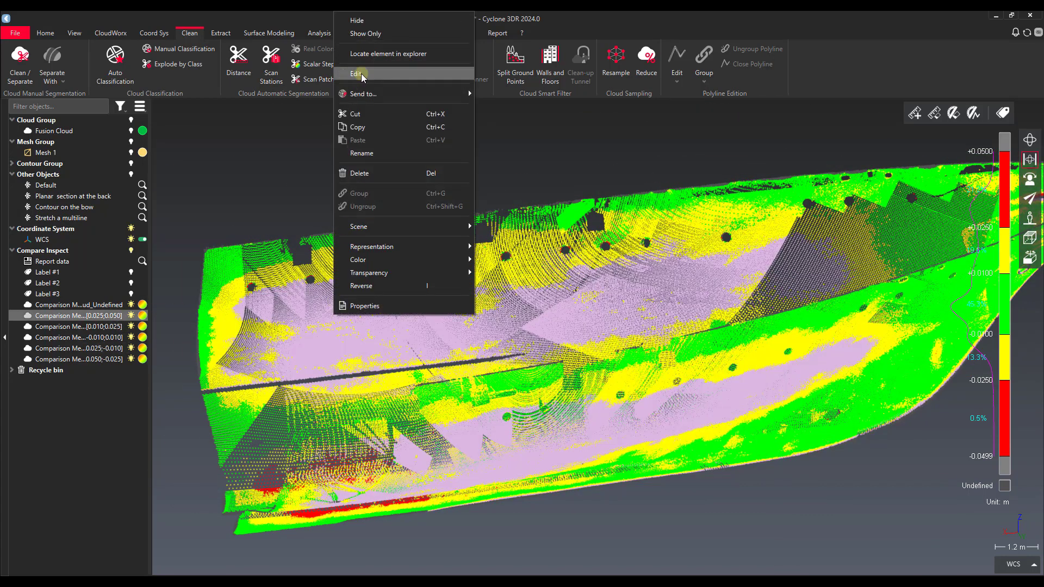
pyautogui.click(370, 31)
pyautogui.moveTo(419, 328)
pyautogui.mouseDown()
pyautogui.moveTo(592, 289)
pyautogui.moveTo(713, 299)
pyautogui.moveTo(573, 313)
pyautogui.moveTo(466, 305)
pyautogui.moveTo(426, 294)
pyautogui.moveTo(421, 273)
pyautogui.moveTo(543, 318)
pyautogui.moveTo(552, 286)
pyautogui.moveTo(538, 271)
pyautogui.mouseUp()
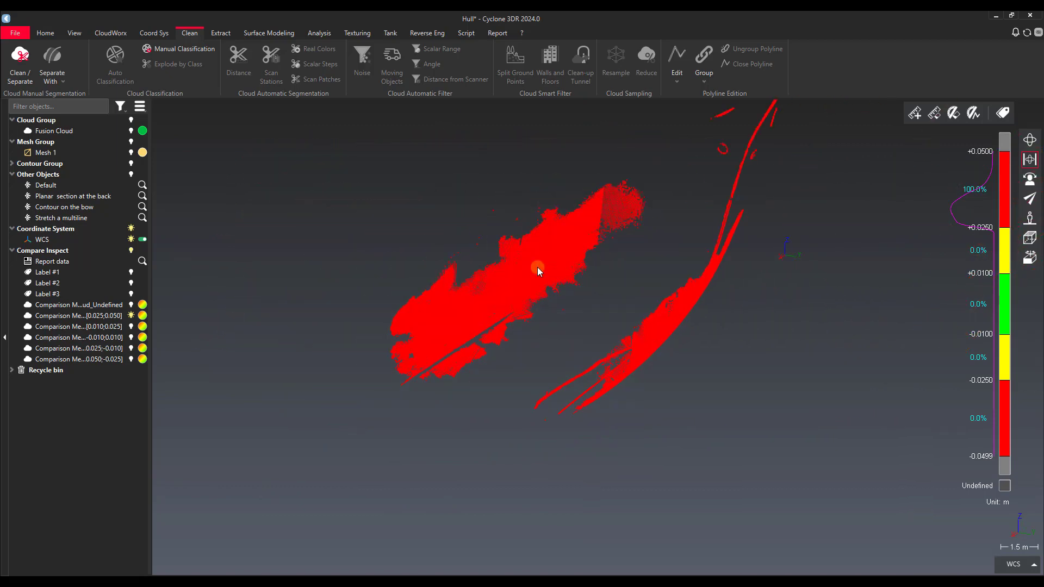
pyautogui.moveTo(572, 273); pyautogui.dragTo(547, 362, button='middle')
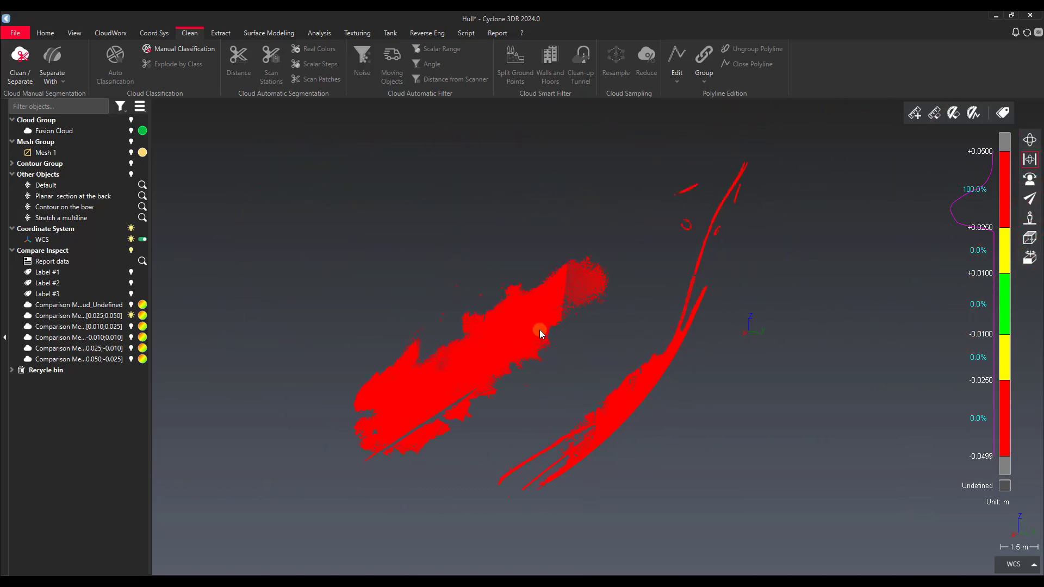
pyautogui.moveTo(541, 333); pyautogui.dragTo(409, 314)
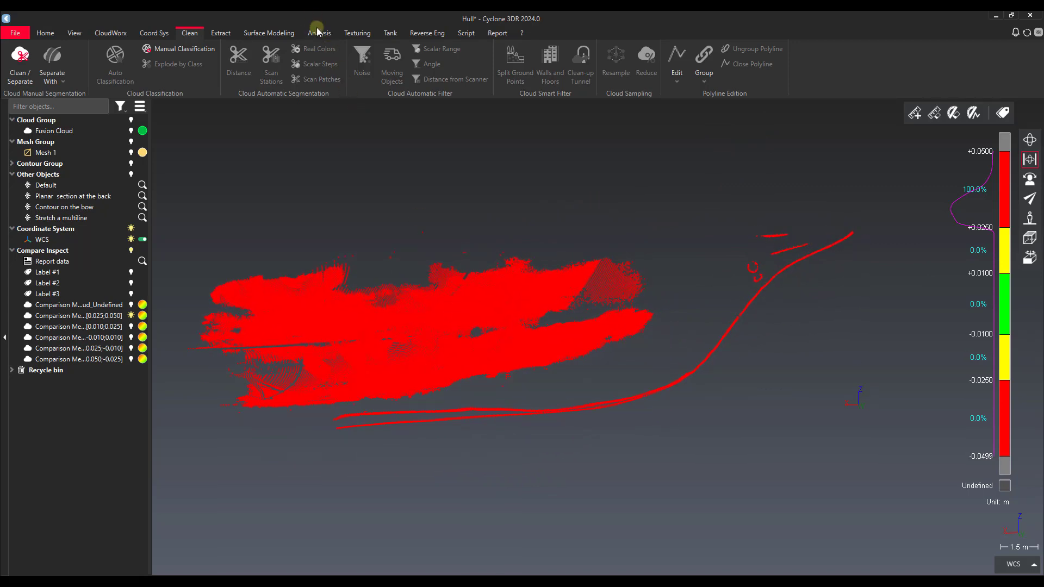
pyautogui.moveTo(473, 321); pyautogui.dragTo(433, 293)
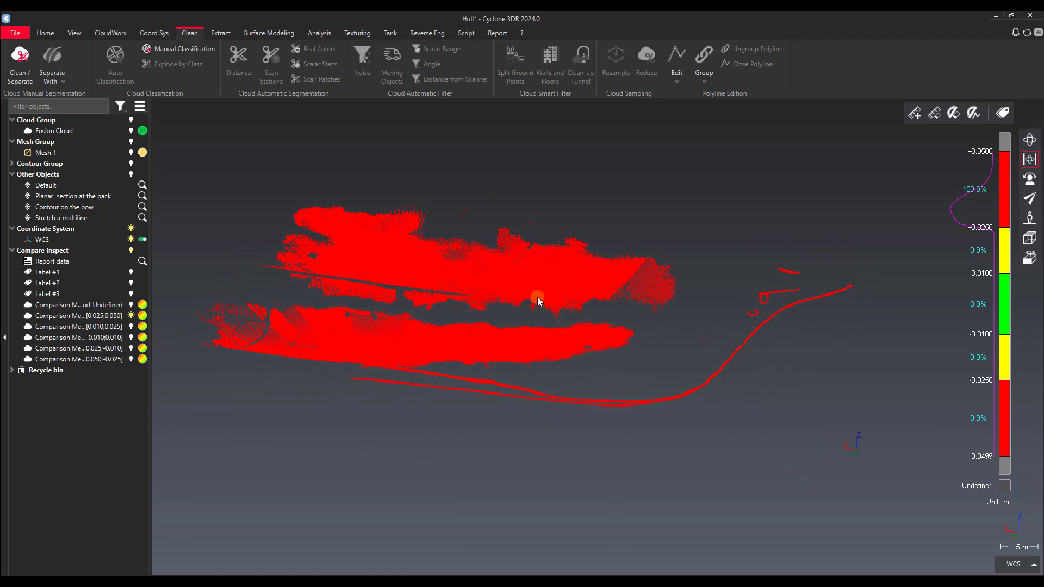
pyautogui.moveTo(537, 301); pyautogui.dragTo(471, 273)
pyautogui.click(369, 229)
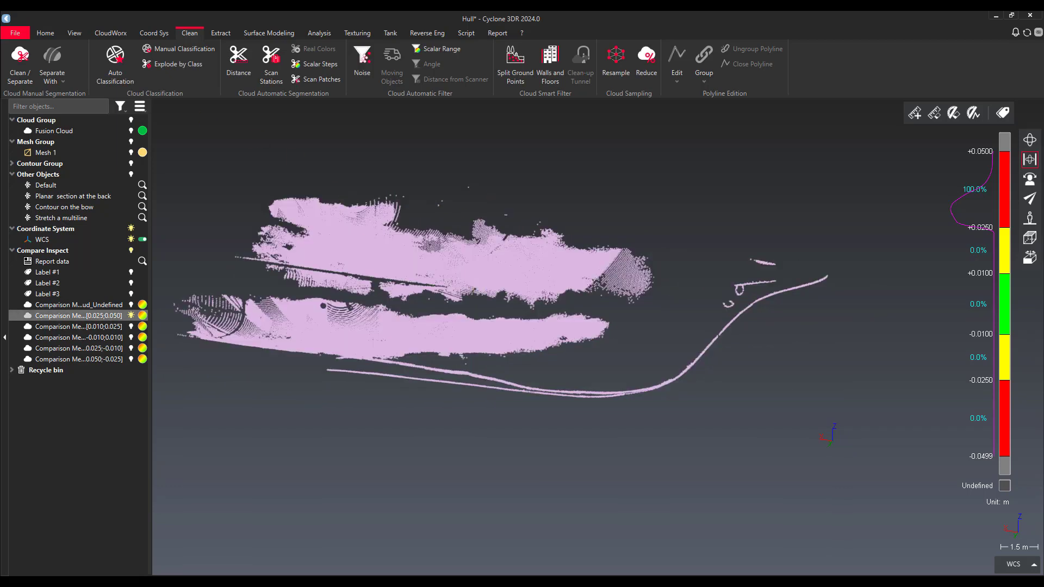